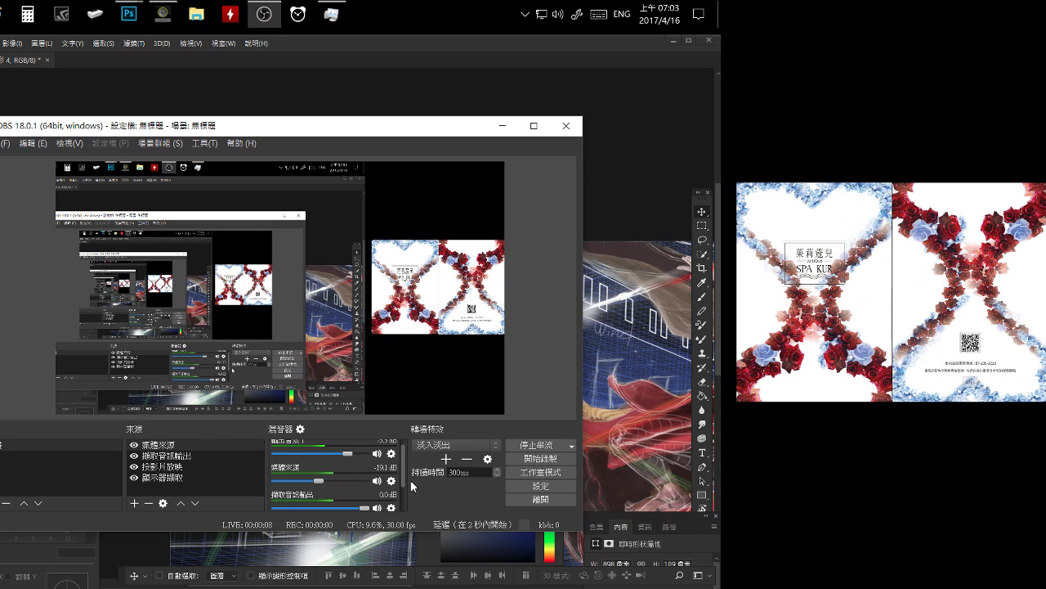
Scroll the OBS audio mixer, then minimize OBS to uncover the Photoshop canvas.
scroll(406, 495, "up", 1)
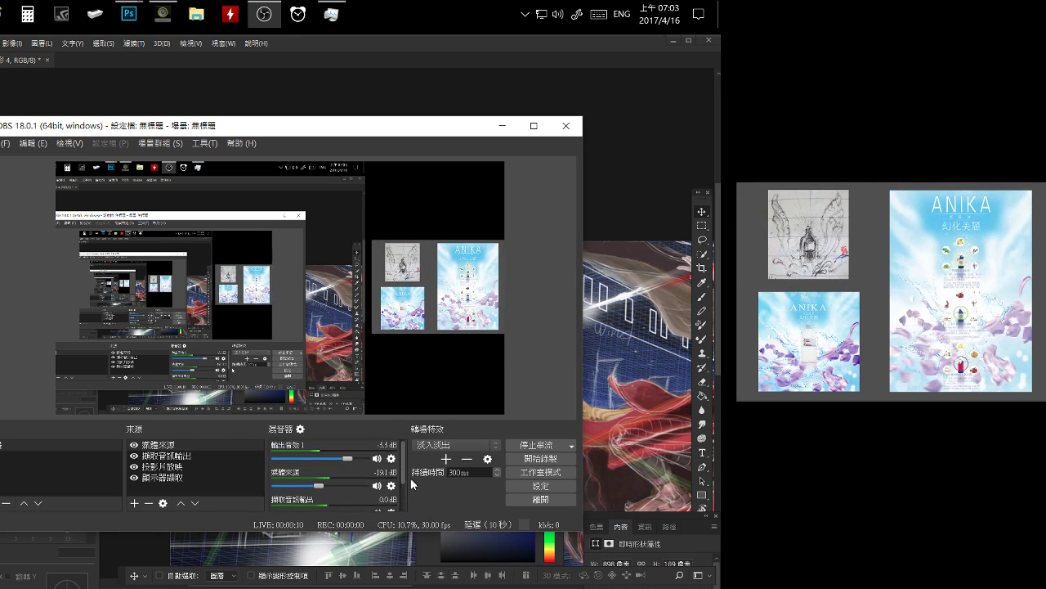
scroll(363, 497, "down", 1)
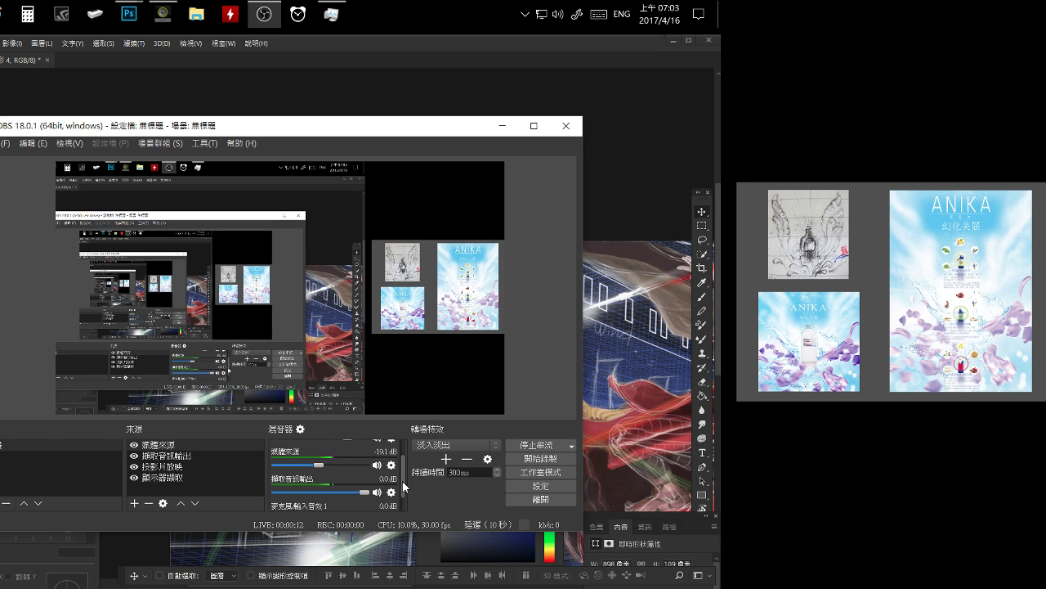
scroll(402, 480, "up", 1)
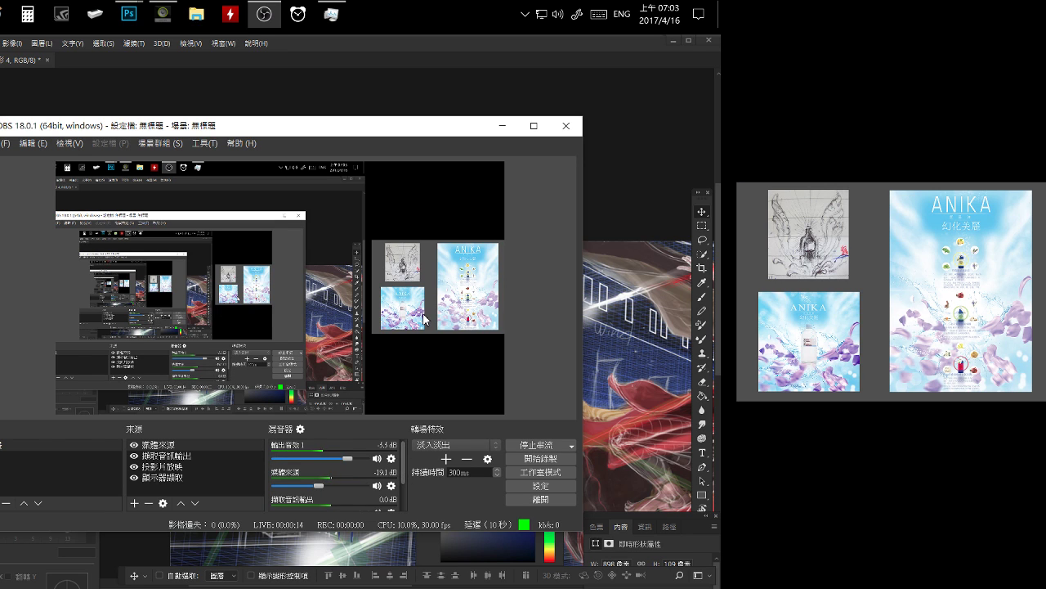
left_click(502, 126)
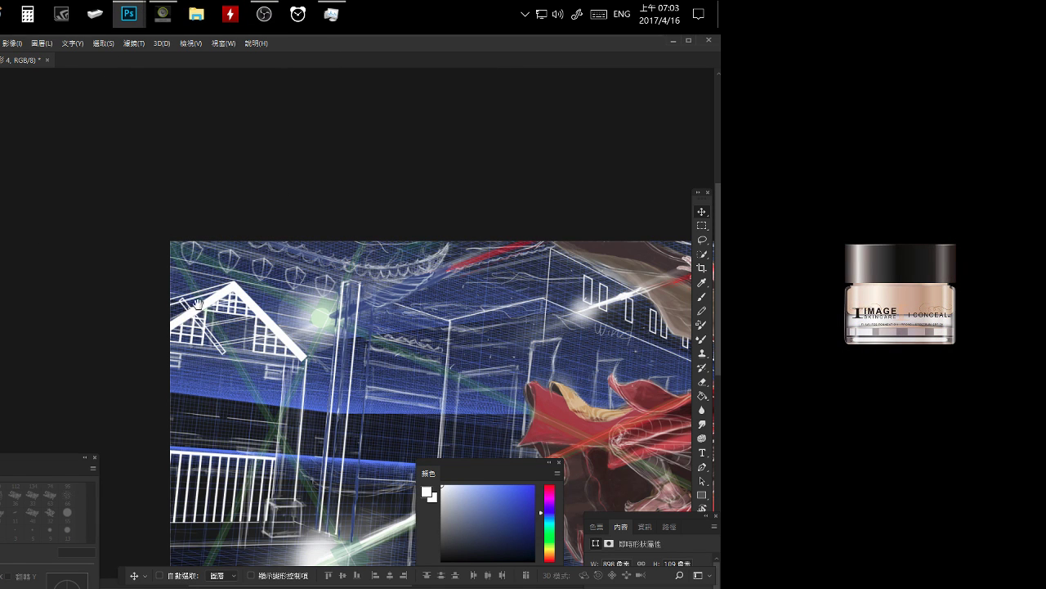
Switch to the other open wireframe scene document, reframe it, and end on the 5-pixel Brush.
left_click_drag(198, 305, 204, 285)
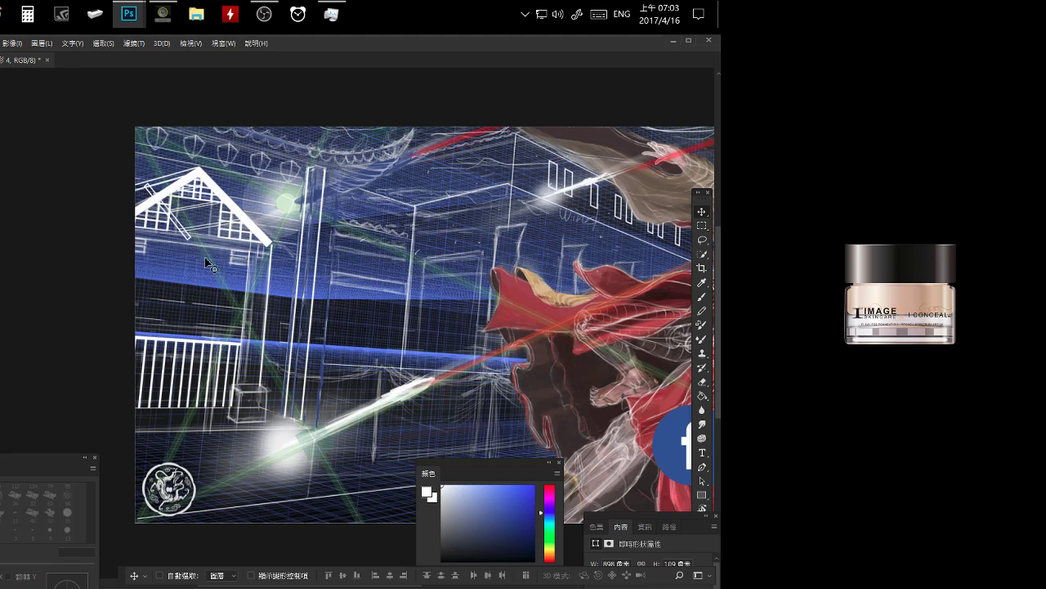
key("b")
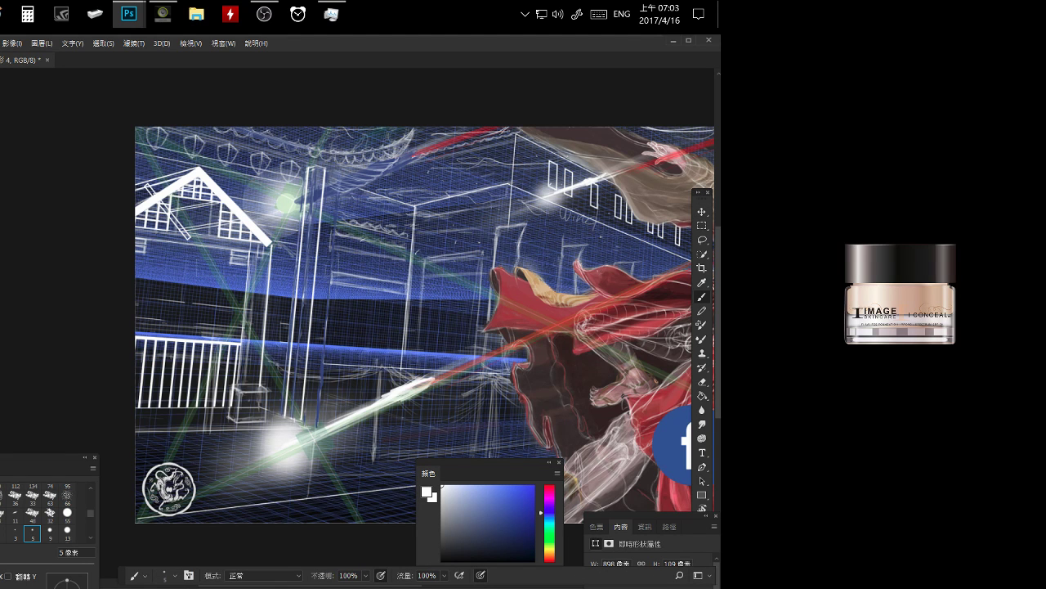
key("ctrl+Tab")
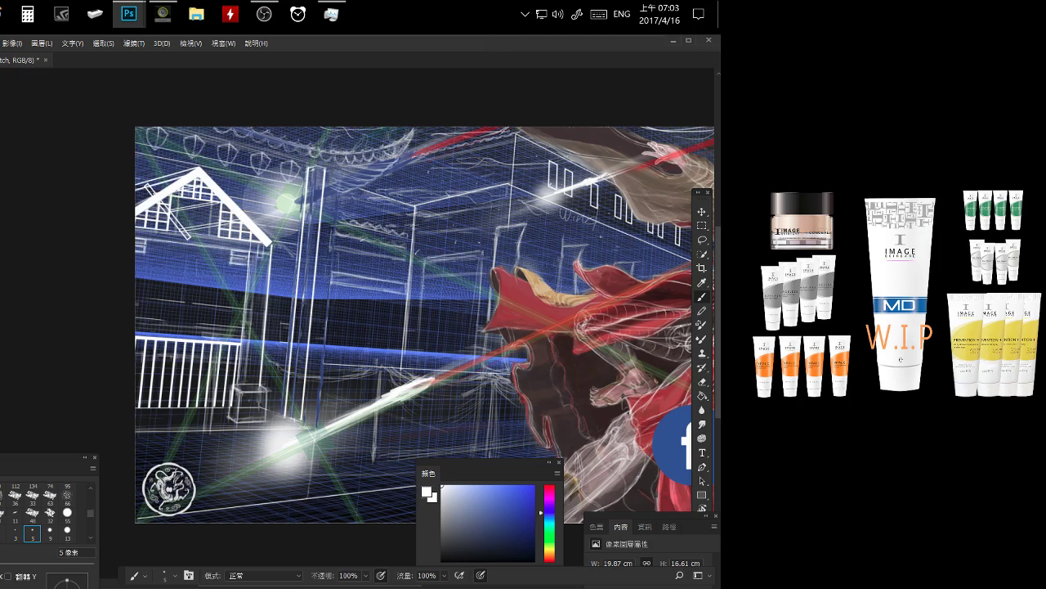
mouse_move(237, 262)
left_mouse_down()
mouse_move(219, 264)
mouse_move(253, 237)
left_mouse_up()
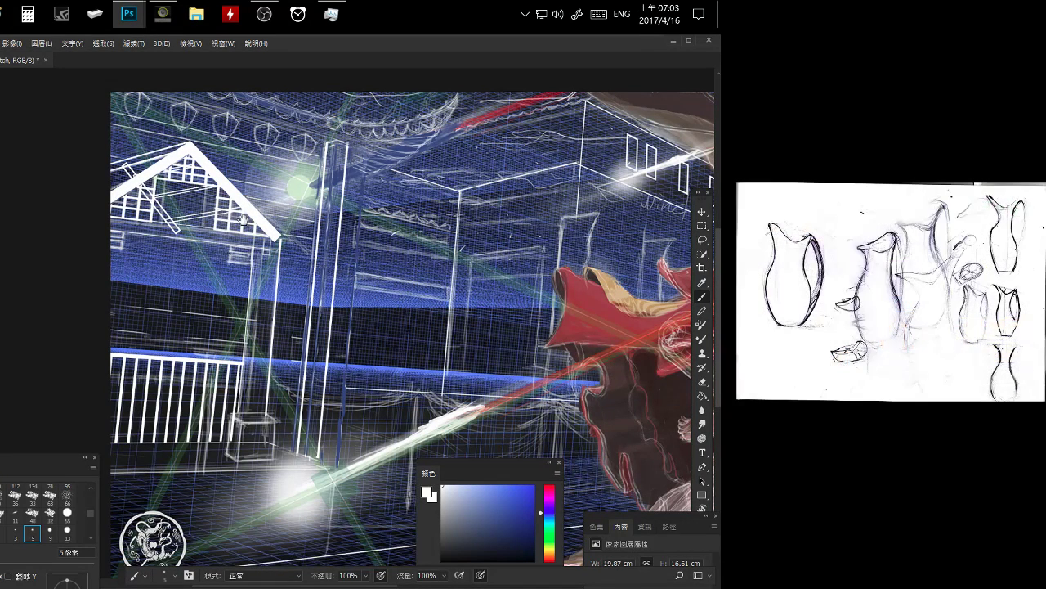
key("e")
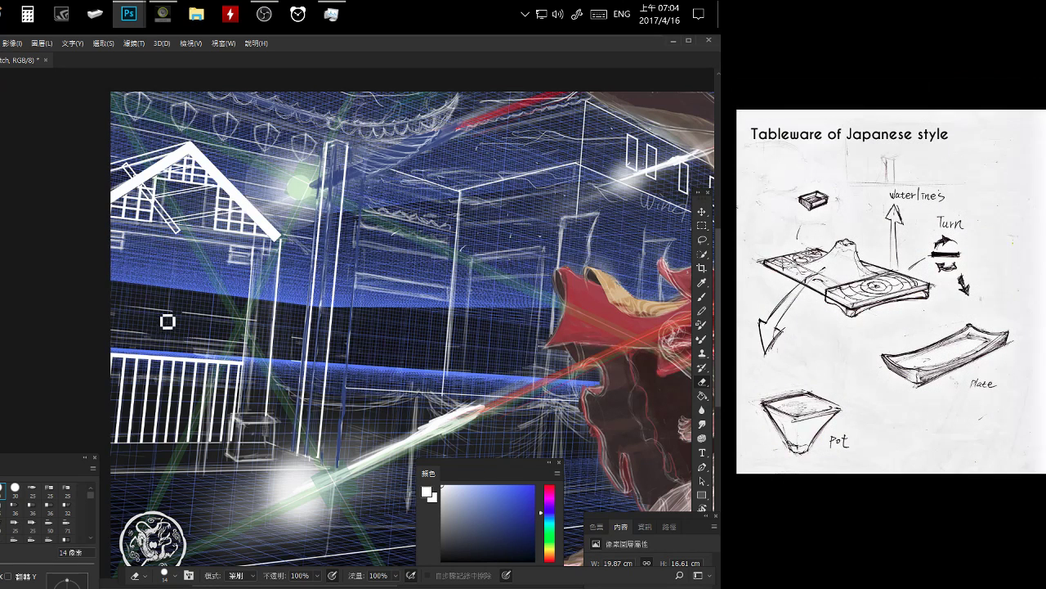
key("v")
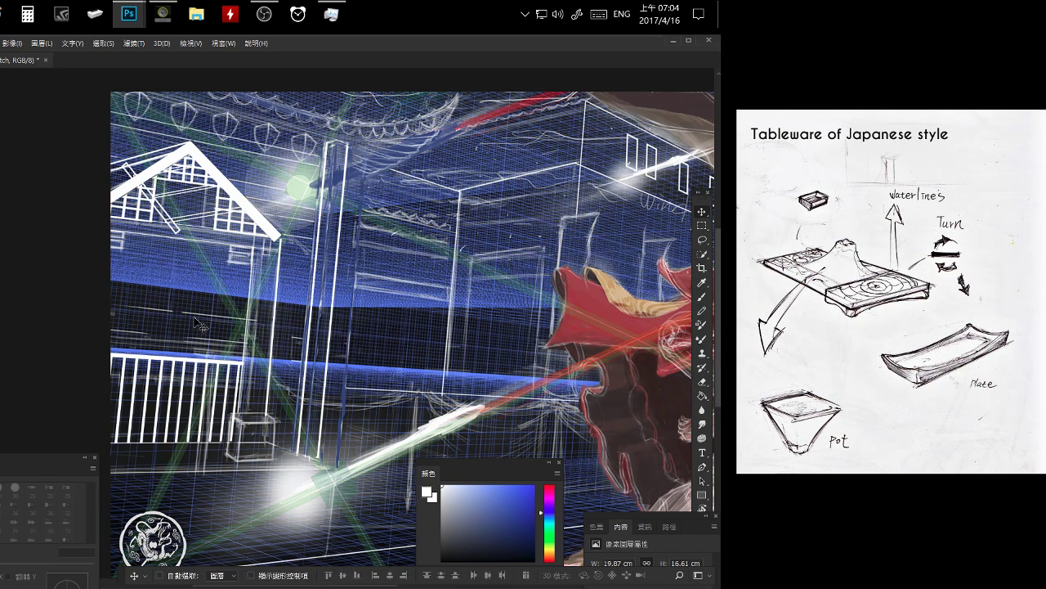
key("b")
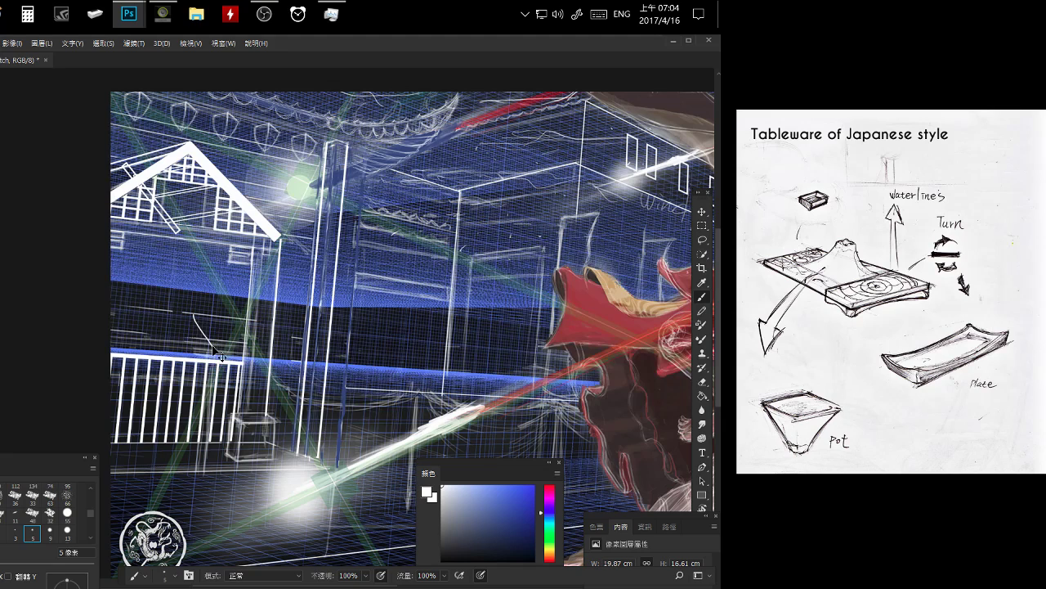
Check the OBS stream, park Task Manager at the lower right, and return to Photoshop.
left_click(260, 23)
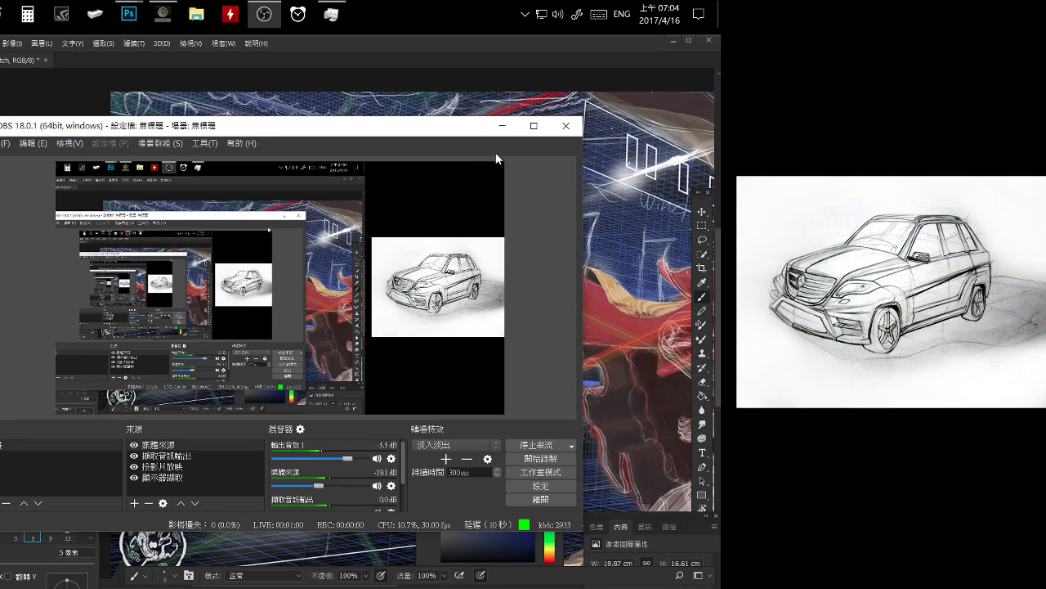
left_click(502, 126)
key("ctrl+shift+Escape")
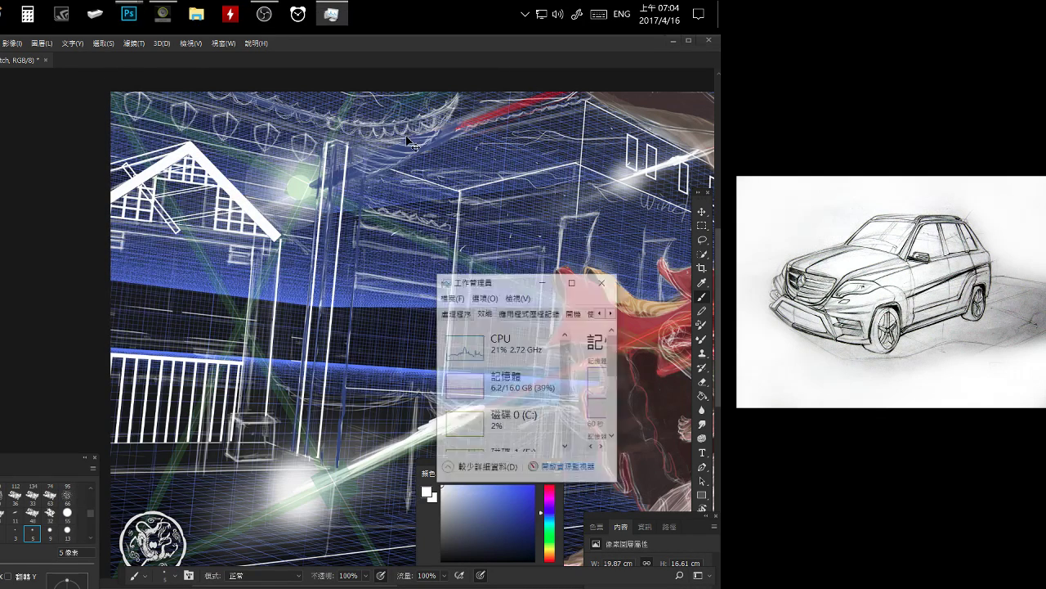
mouse_move(521, 313)
left_mouse_down()
mouse_move(657, 488)
mouse_move(661, 460)
left_mouse_up()
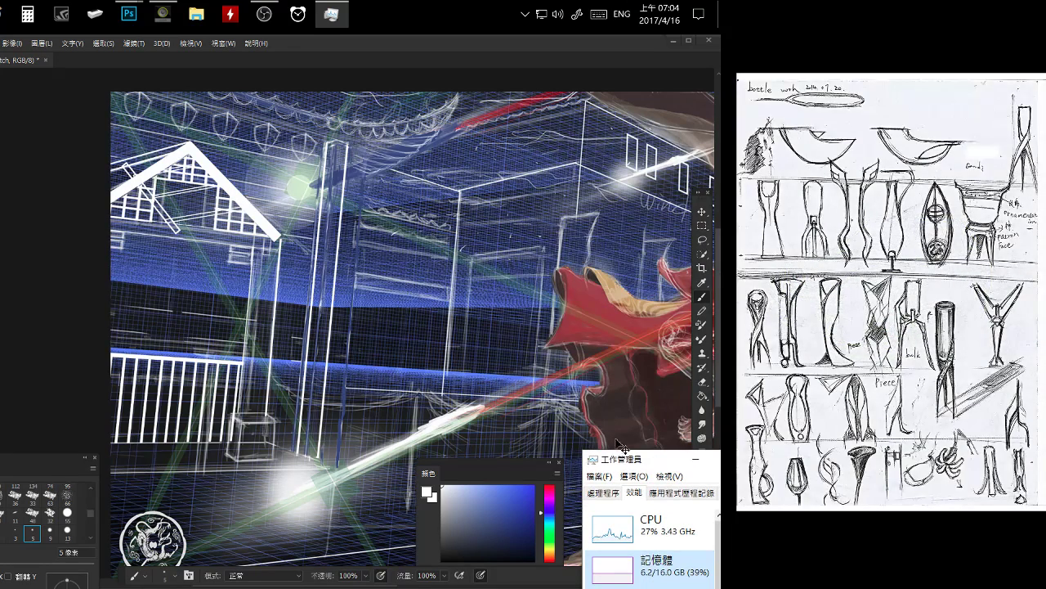
left_click(434, 47)
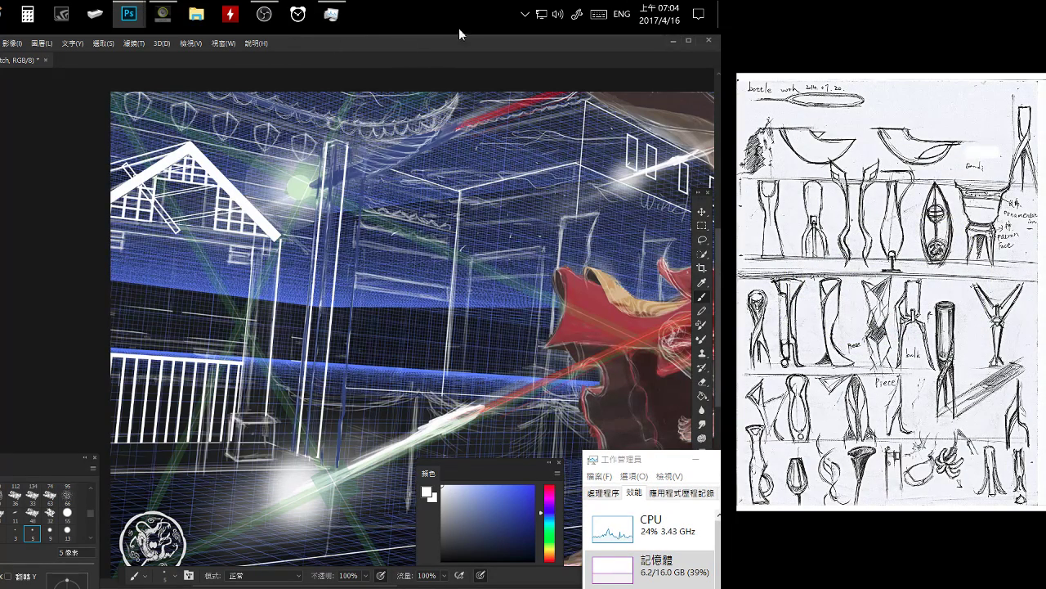
left_click(524, 15)
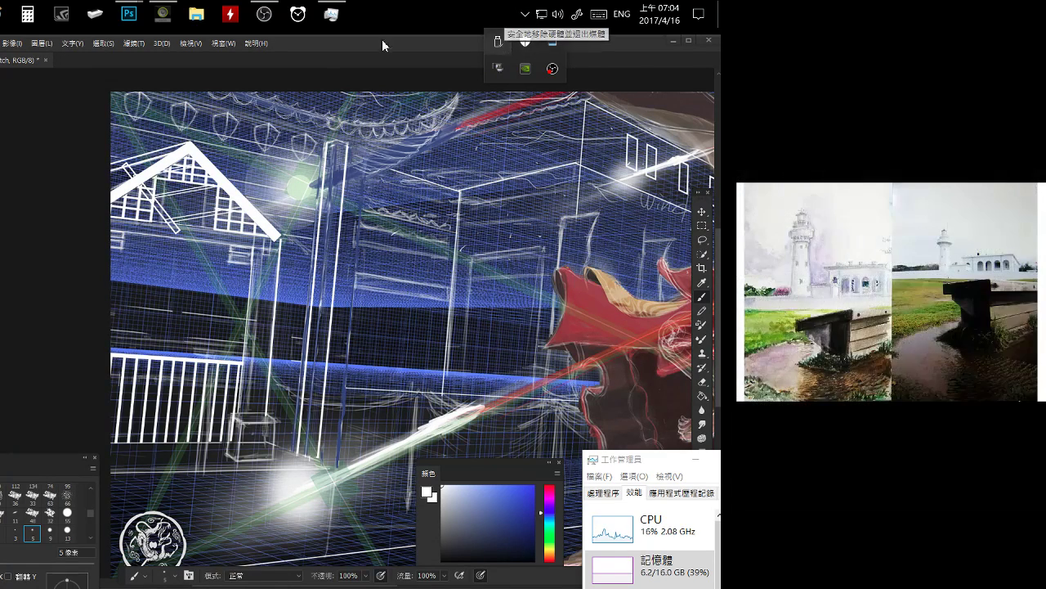
mouse_move(163, 14)
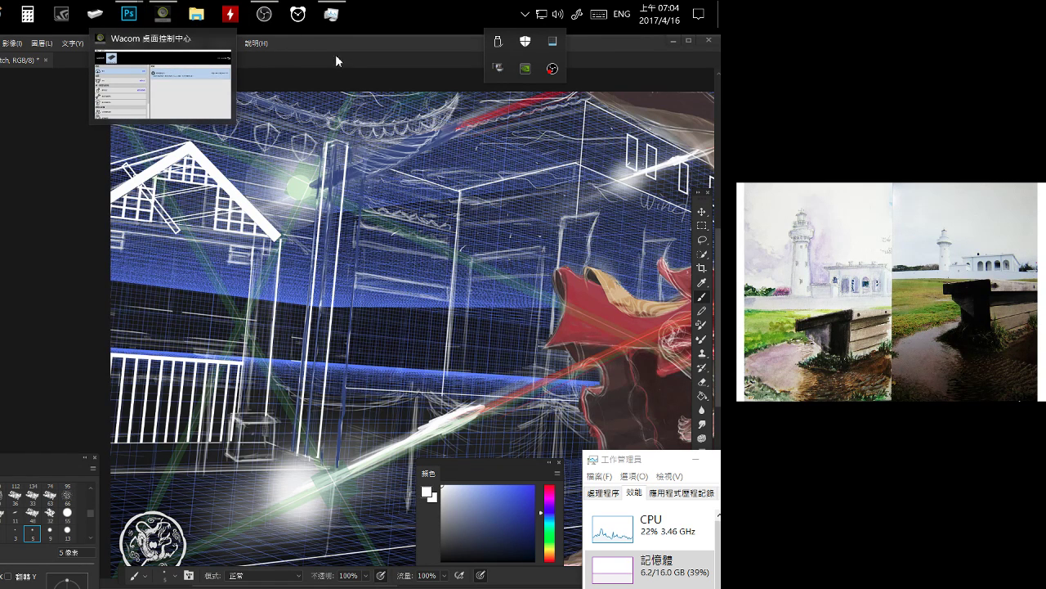
Zoom to the house's upper walls and roof and paint thin white strokes there.
left_click(331, 48)
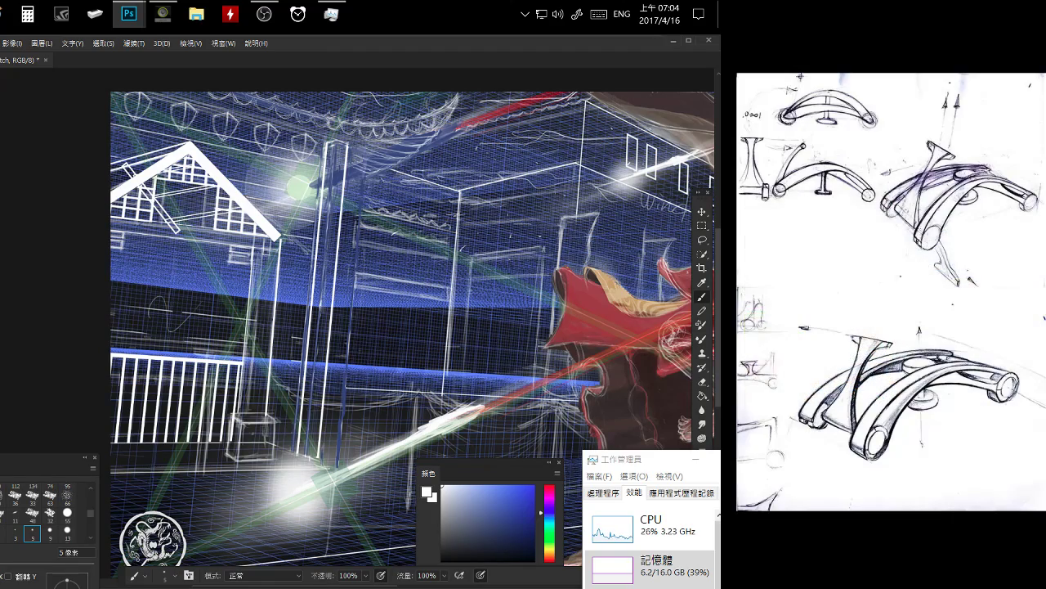
left_click_drag(158, 291, 175, 320)
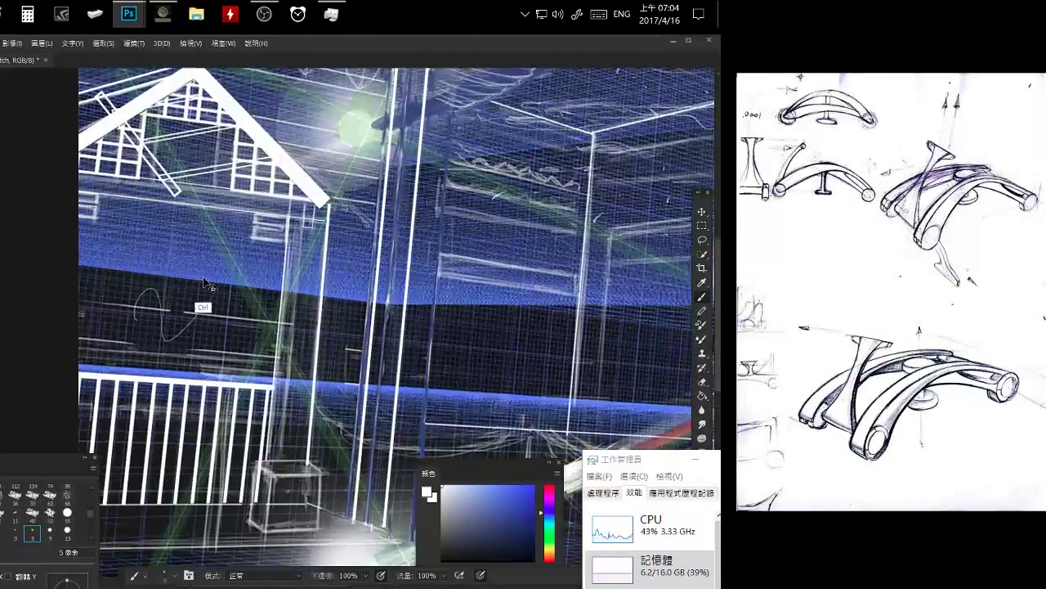
left_click_drag(201, 251, 242, 210)
key("e")
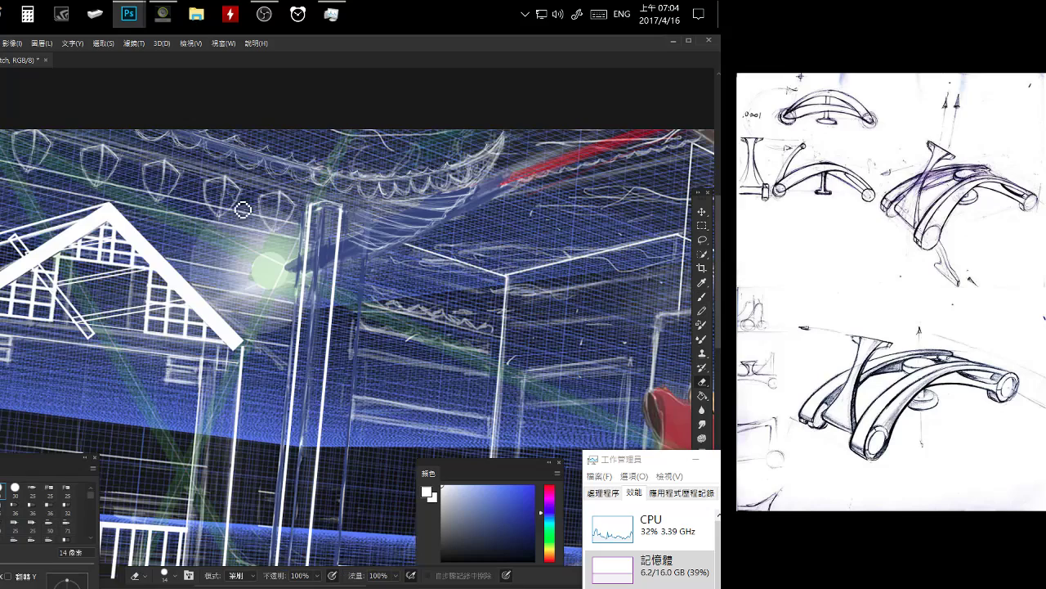
left_click_drag(304, 186, 255, 215)
key("b")
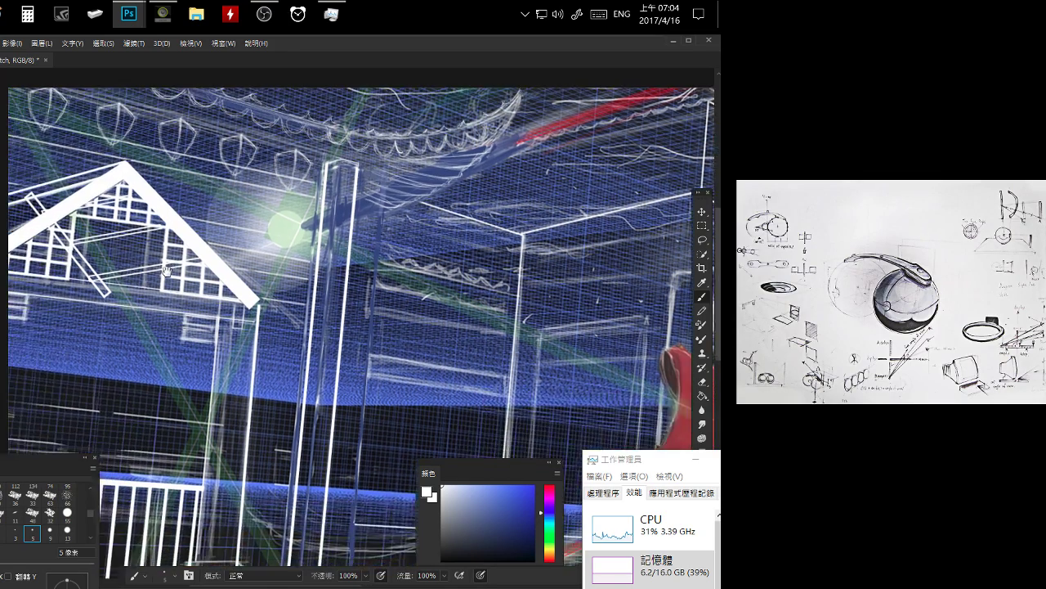
left_click_drag(187, 267, 194, 293)
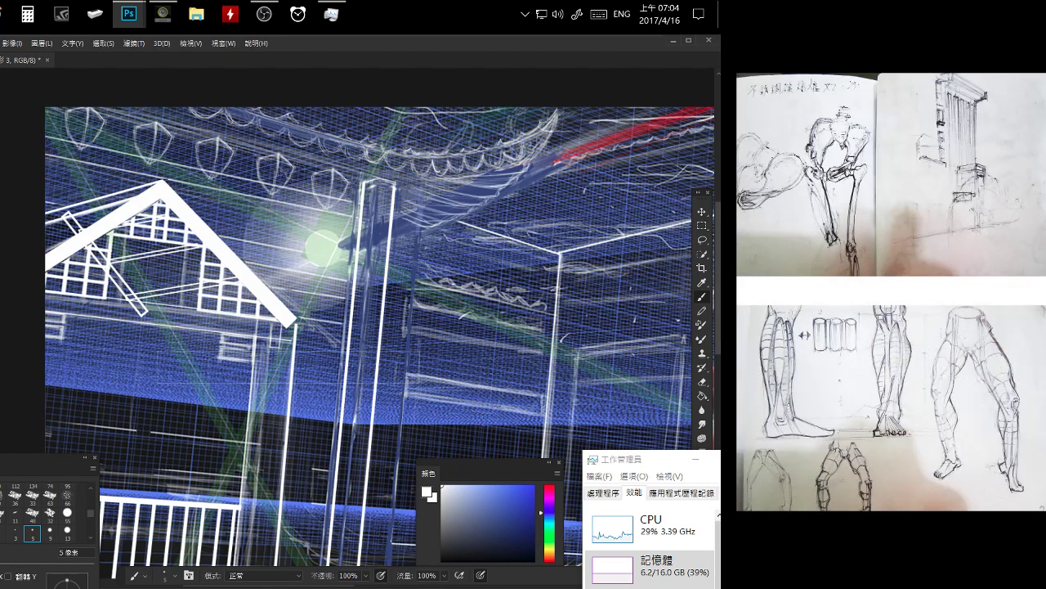
Pick the Rectangle tool and set its outline width to 12.87 px.
key("u")
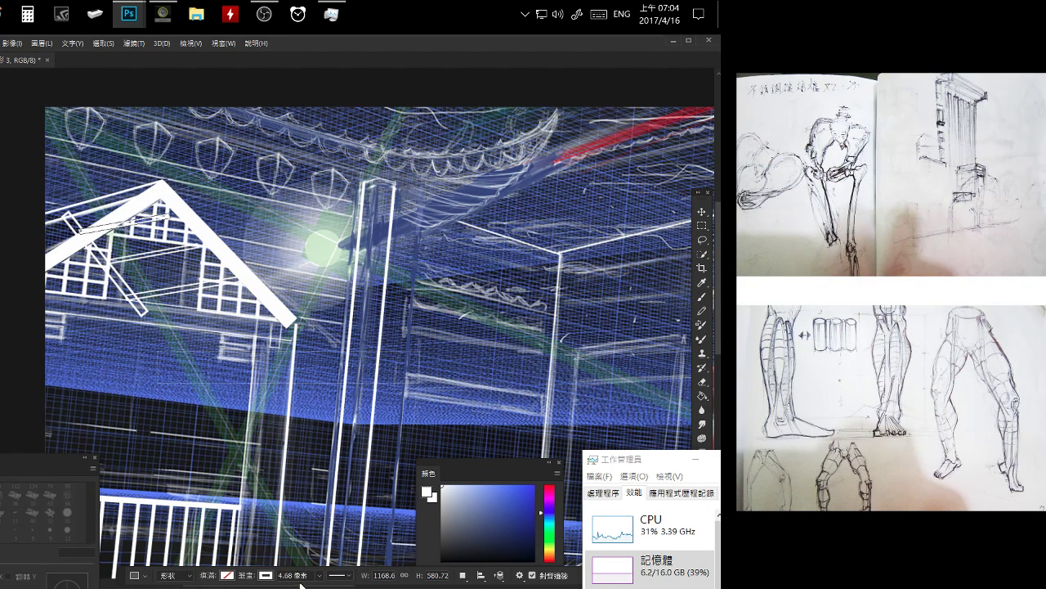
left_click(319, 576)
left_click_drag(323, 566, 252, 550)
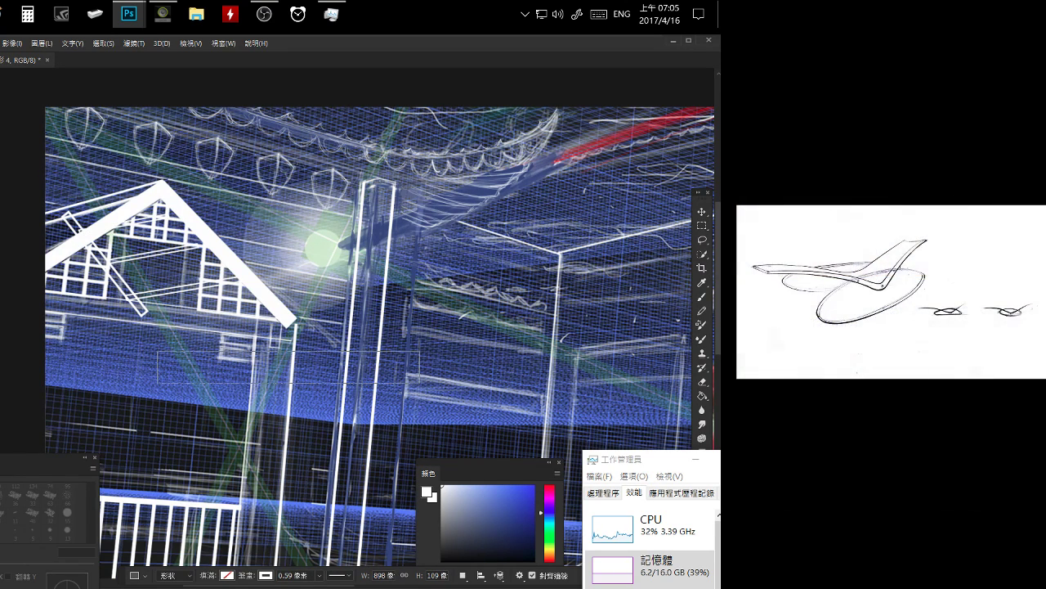
left_click(321, 576)
left_click_drag(310, 563, 320, 566)
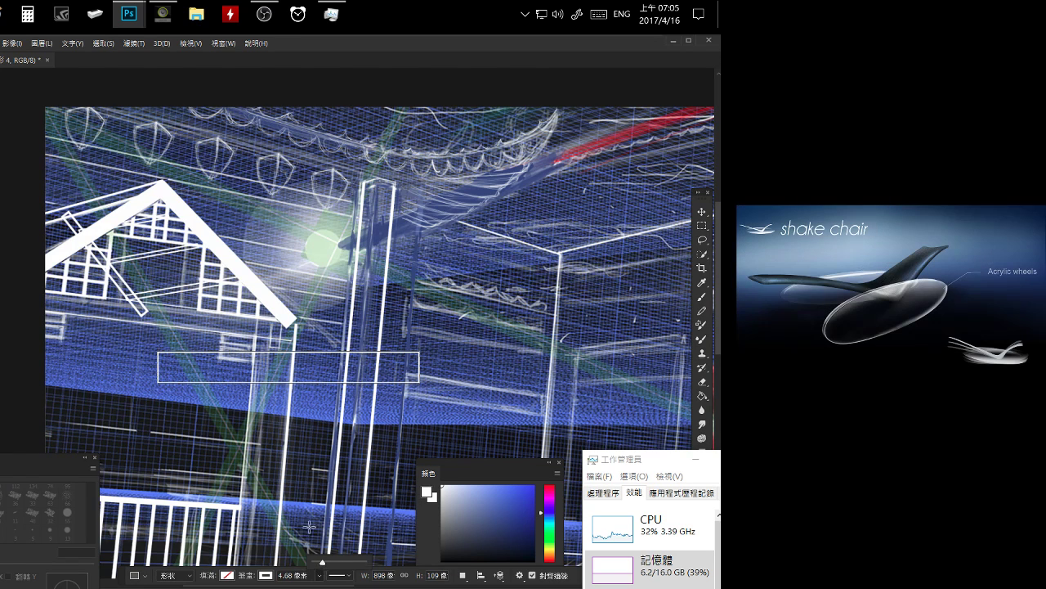
Move the white rectangle below the roof and squash it to 50.46% height.
key("v")
mouse_move(328, 388)
left_mouse_down()
mouse_move(246, 418)
mouse_move(252, 446)
left_mouse_up()
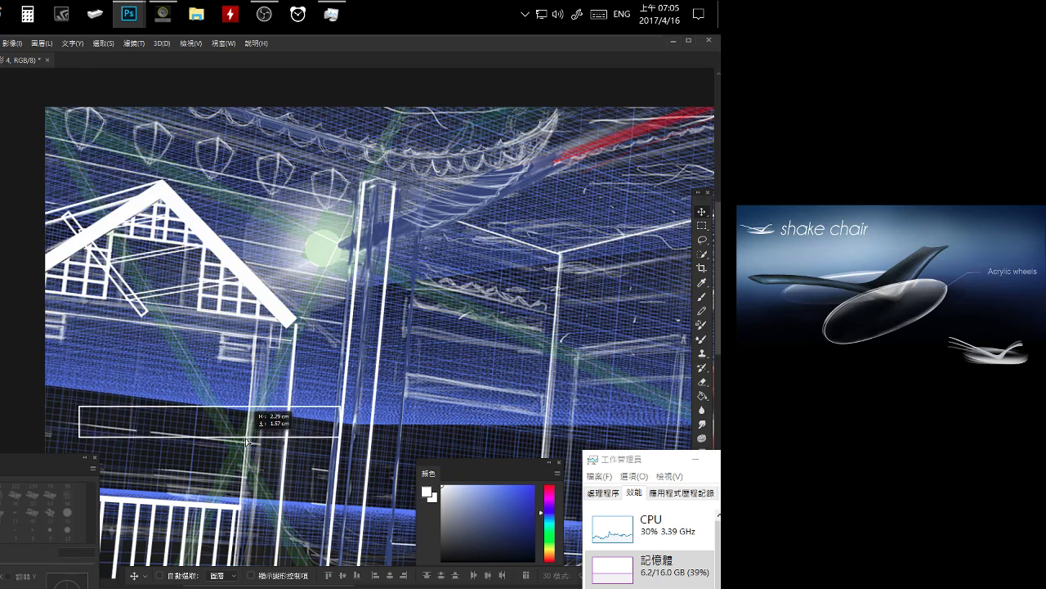
mouse_move(253, 448)
left_mouse_down()
mouse_move(242, 439)
mouse_move(268, 436)
mouse_move(228, 418)
mouse_move(212, 352)
mouse_move(192, 334)
left_mouse_up()
key("ctrl+t")
key("Return")
key("ctrl+t")
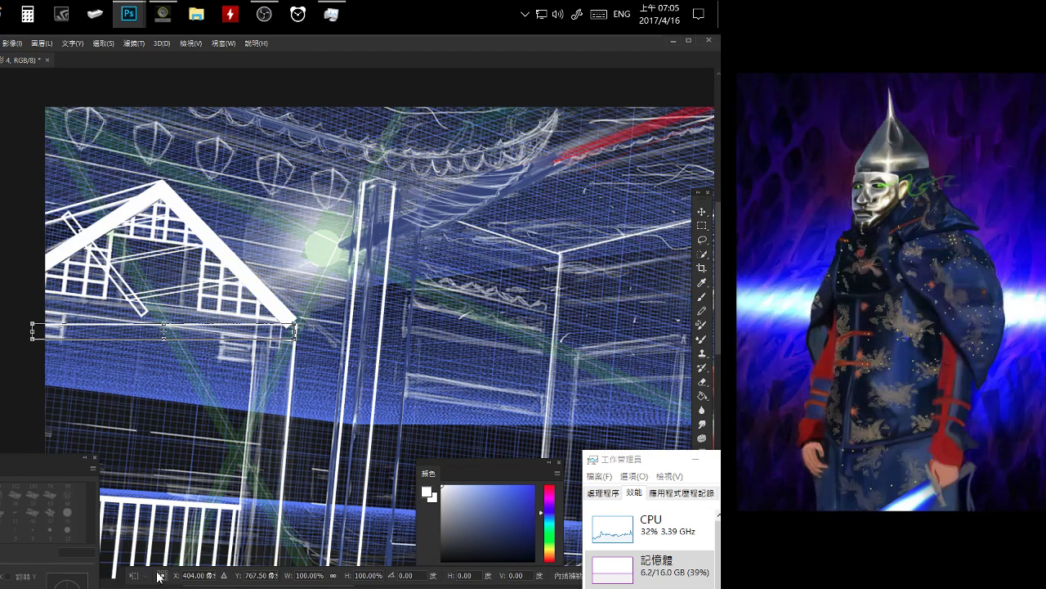
Rotate the white line piece by about 5° and commit the rotation.
mouse_move(172, 525)
left_mouse_down()
mouse_move(143, 468)
mouse_move(151, 410)
left_mouse_up()
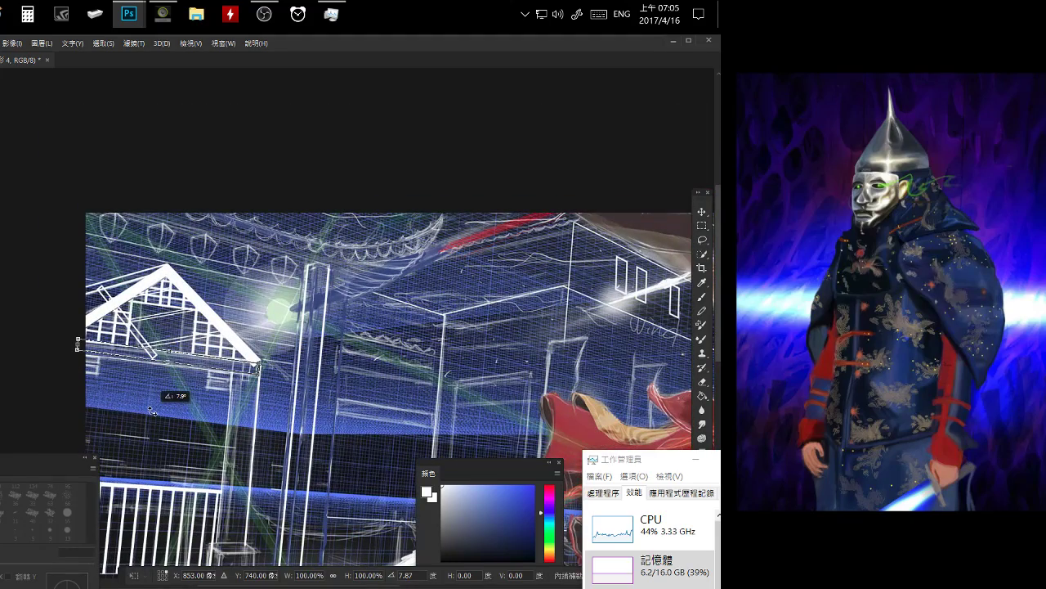
left_click_drag(151, 411, 153, 417)
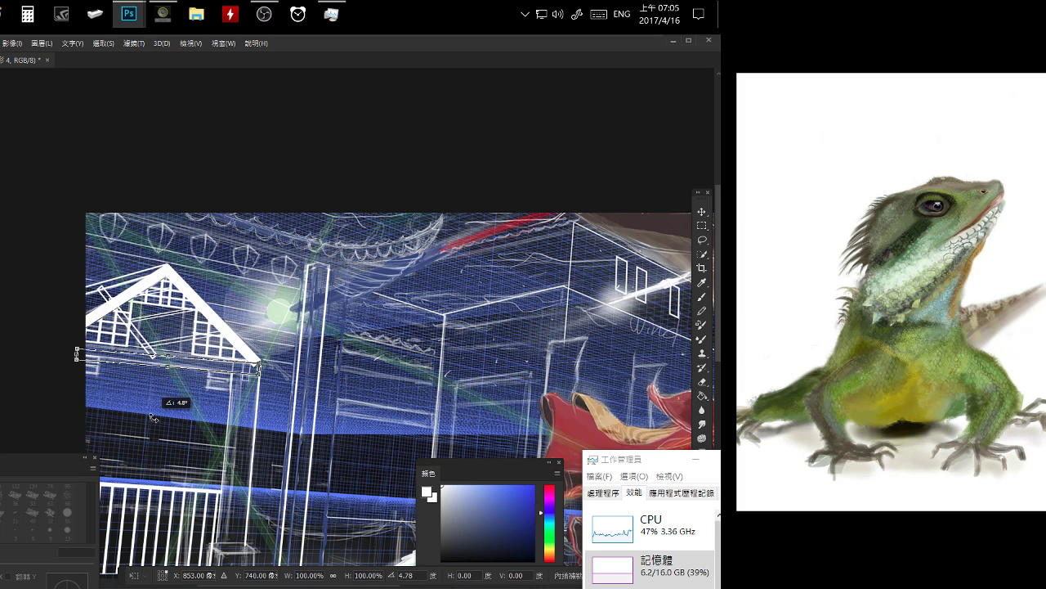
left_click_drag(152, 417, 152, 415)
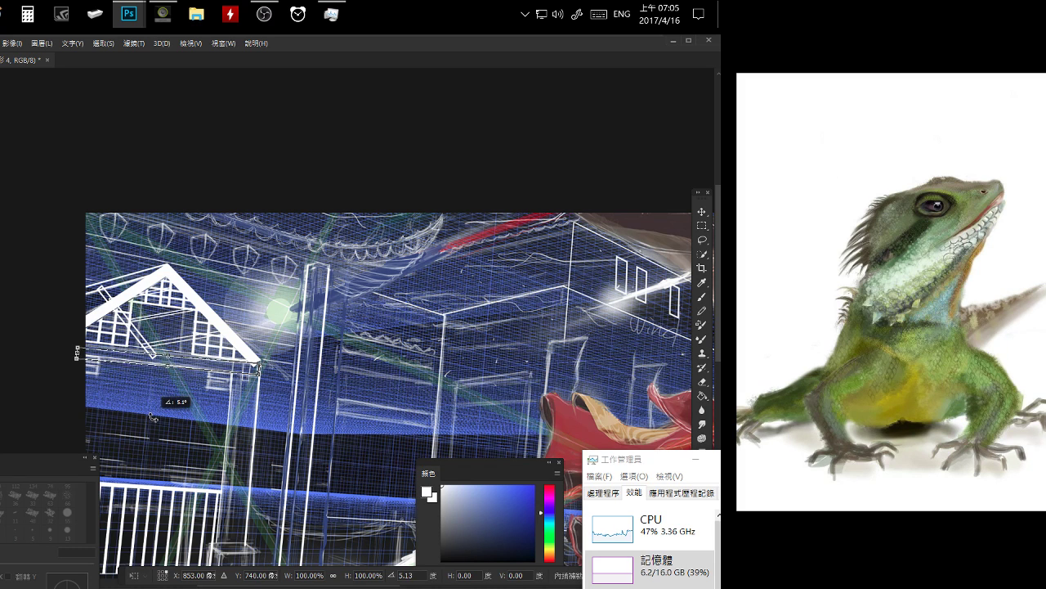
left_click_drag(152, 414, 150, 420)
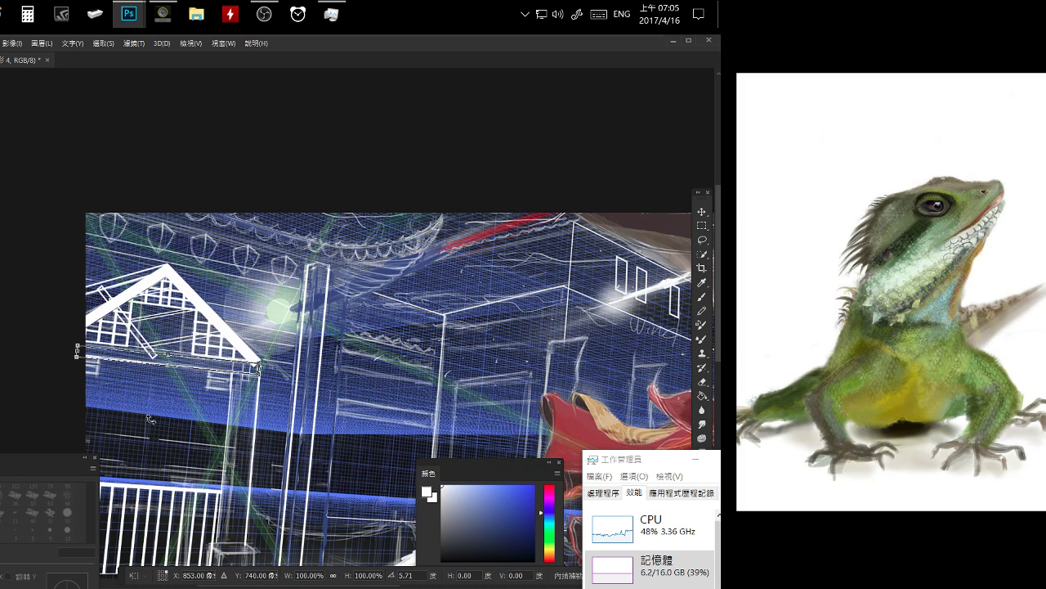
key("Return")
Move the line under the left roof eave, angled about -4.81° to follow the roof.
left_click_drag(164, 381, 180, 416)
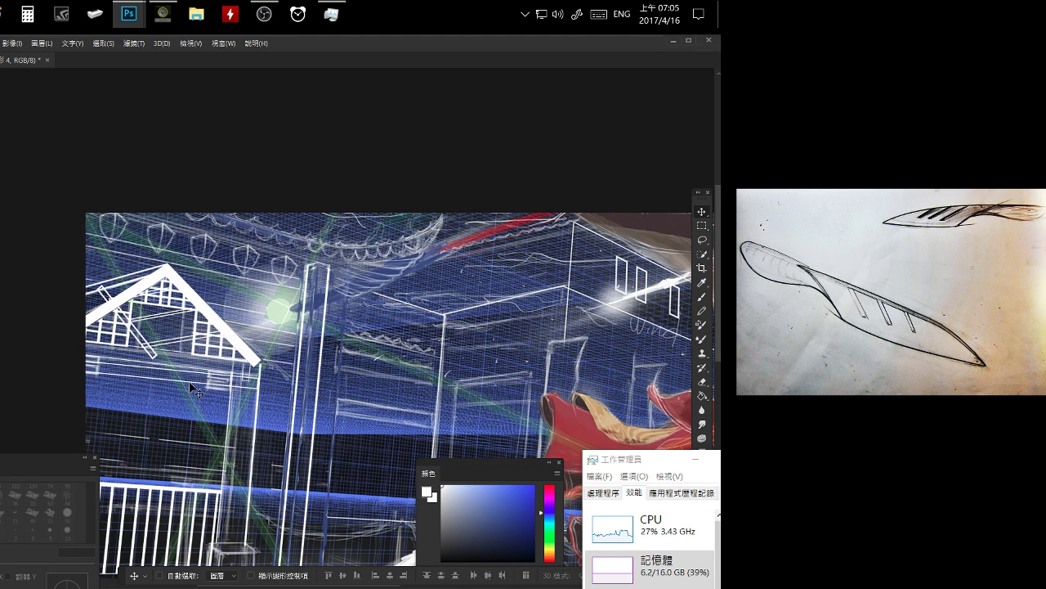
mouse_move(201, 391)
left_mouse_down()
mouse_move(197, 370)
mouse_move(197, 382)
left_mouse_up()
key("ctrl")
scroll(197, 383, "up", 2)
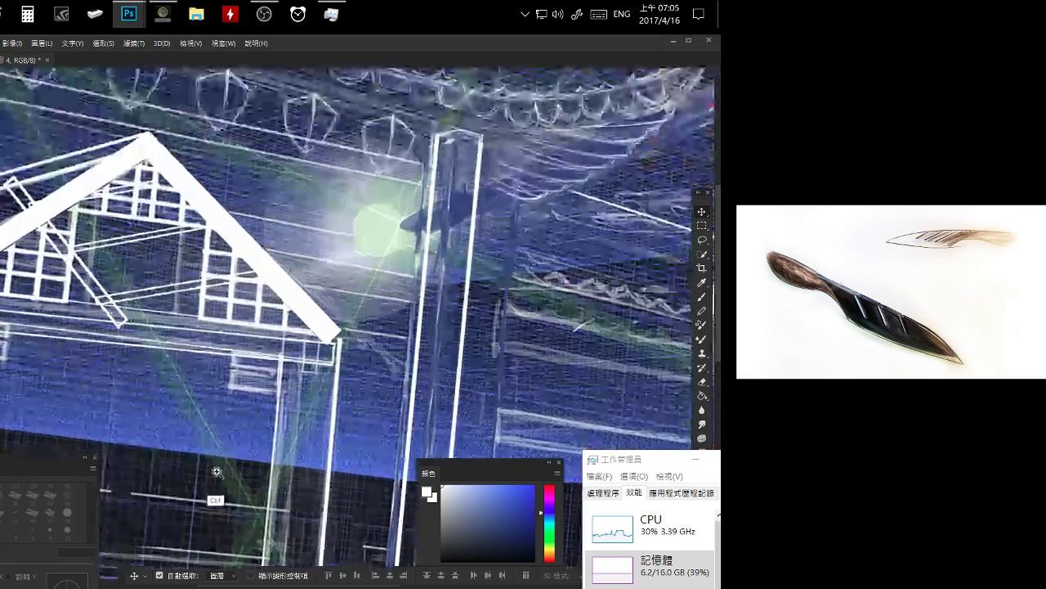
key("ctrl+t")
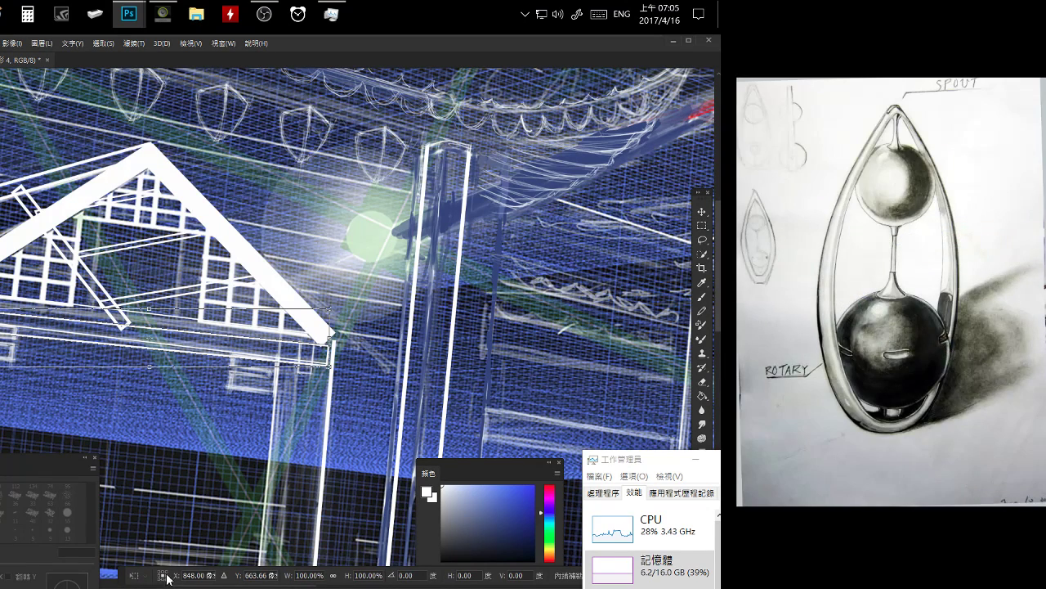
mouse_move(172, 497)
left_mouse_down()
mouse_move(185, 544)
mouse_move(163, 490)
left_mouse_up()
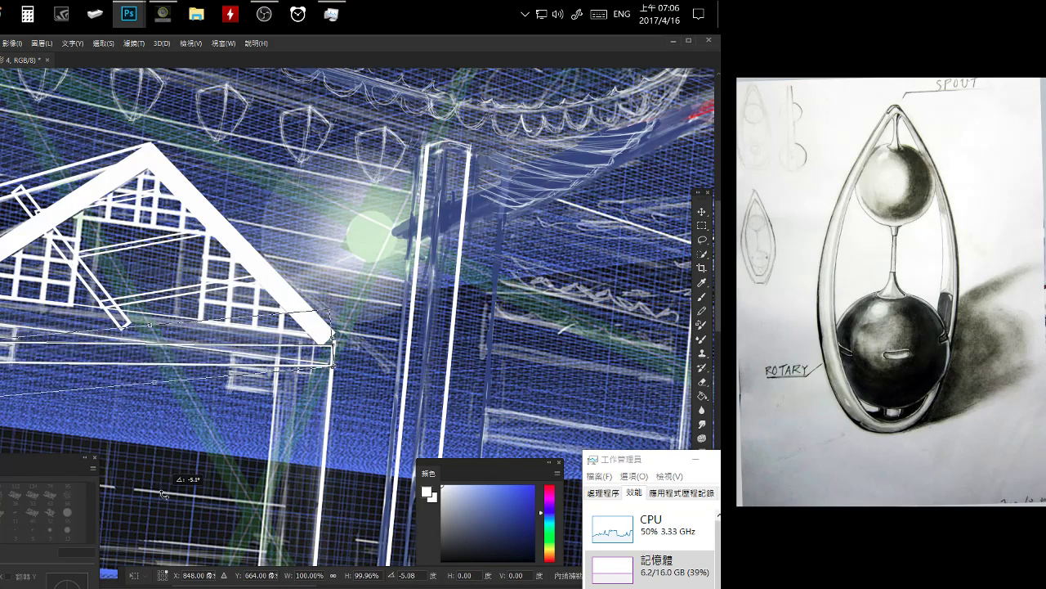
mouse_move(139, 389)
left_mouse_down()
mouse_move(139, 444)
mouse_move(137, 369)
left_mouse_up()
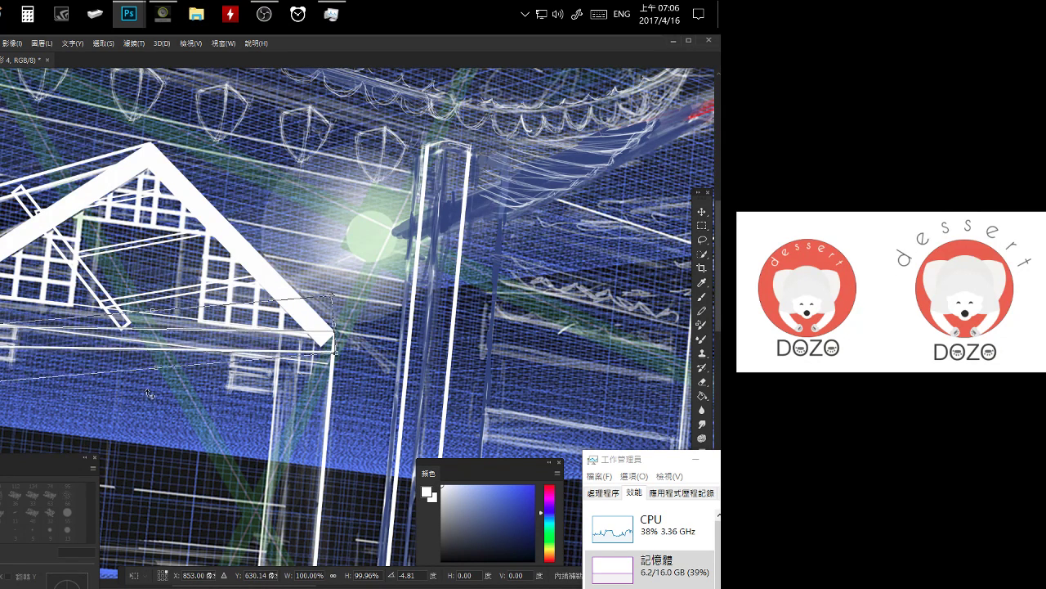
left_click_drag(147, 387, 149, 388)
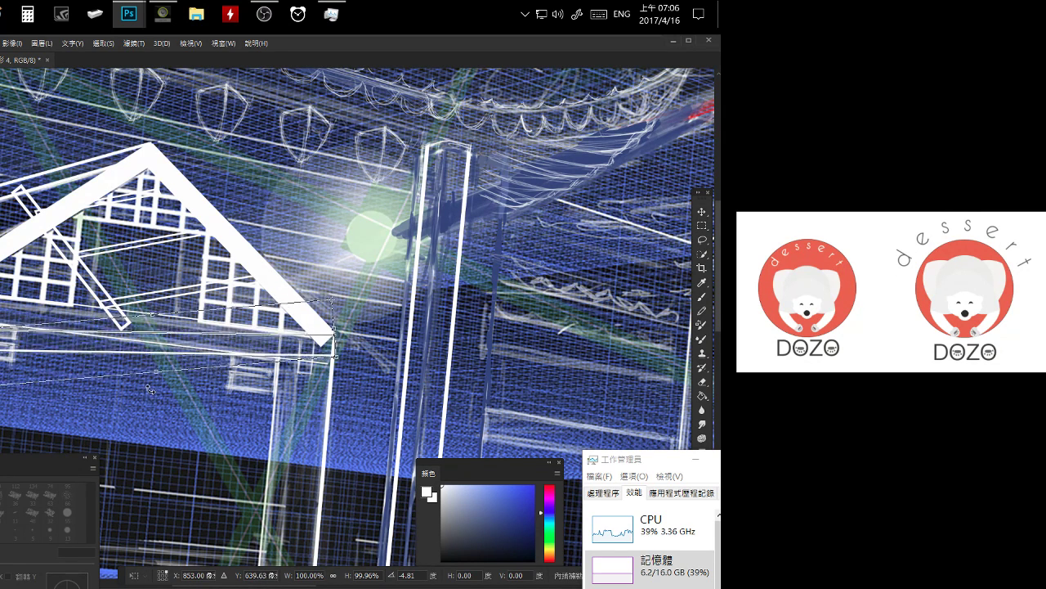
Tilt the line under the left roof about 3° to match the wall and commit it.
key("Return")
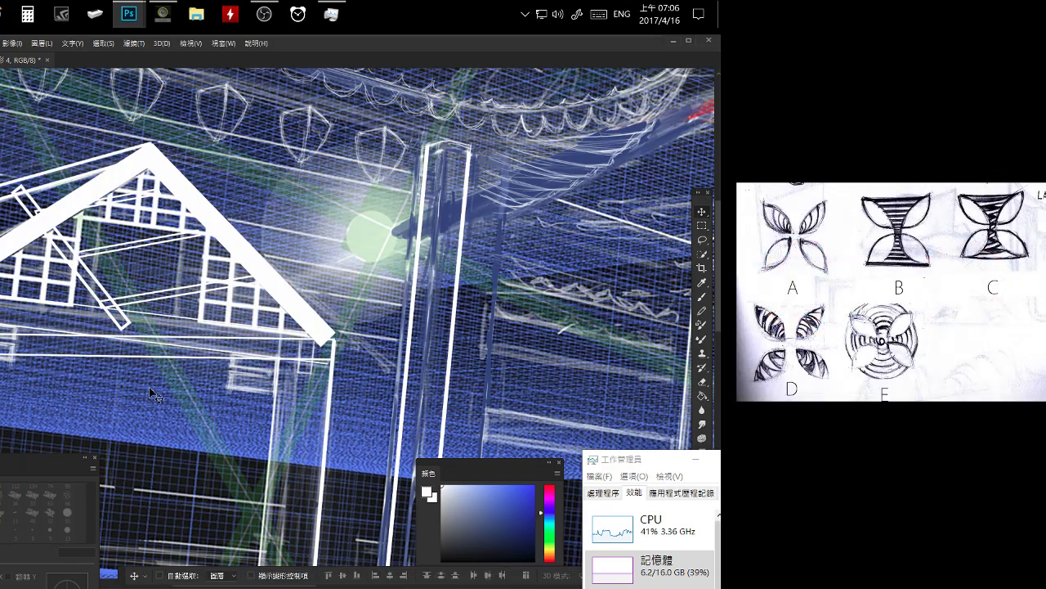
left_click_drag(138, 406, 101, 385)
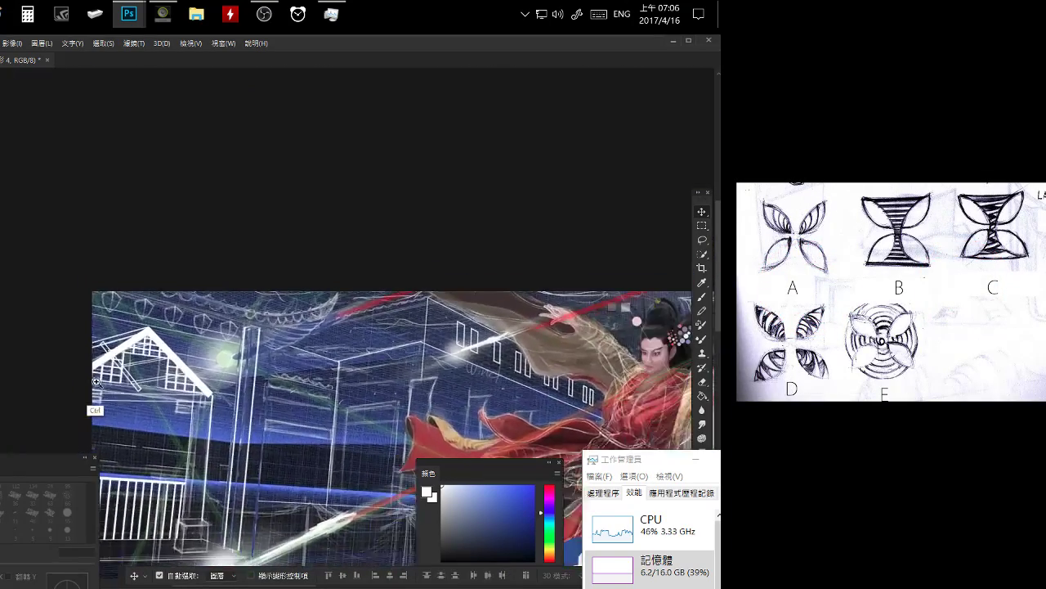
key("ctrl+t")
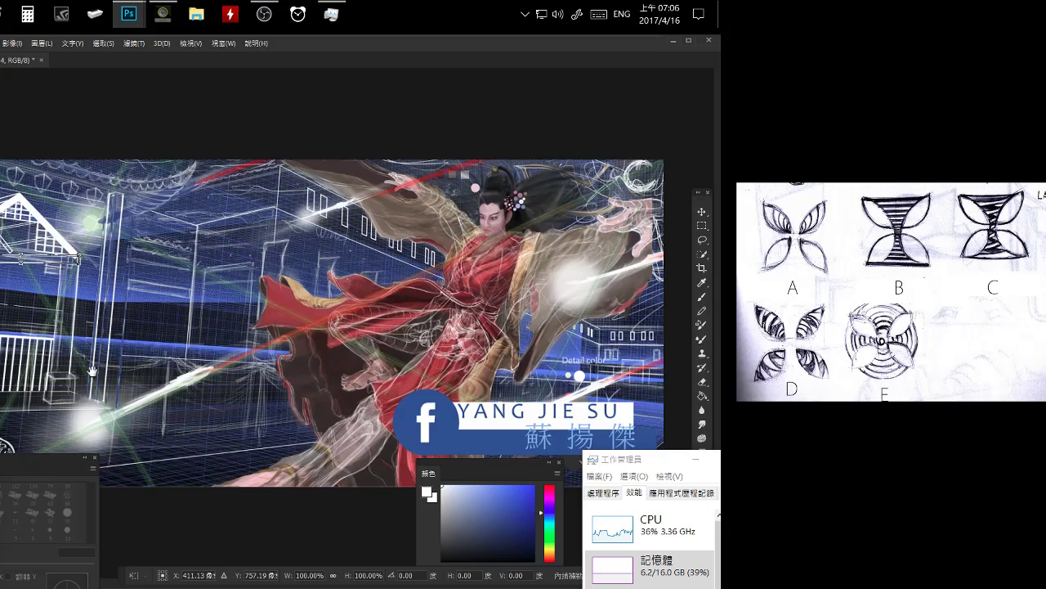
left_click_drag(91, 370, 187, 487)
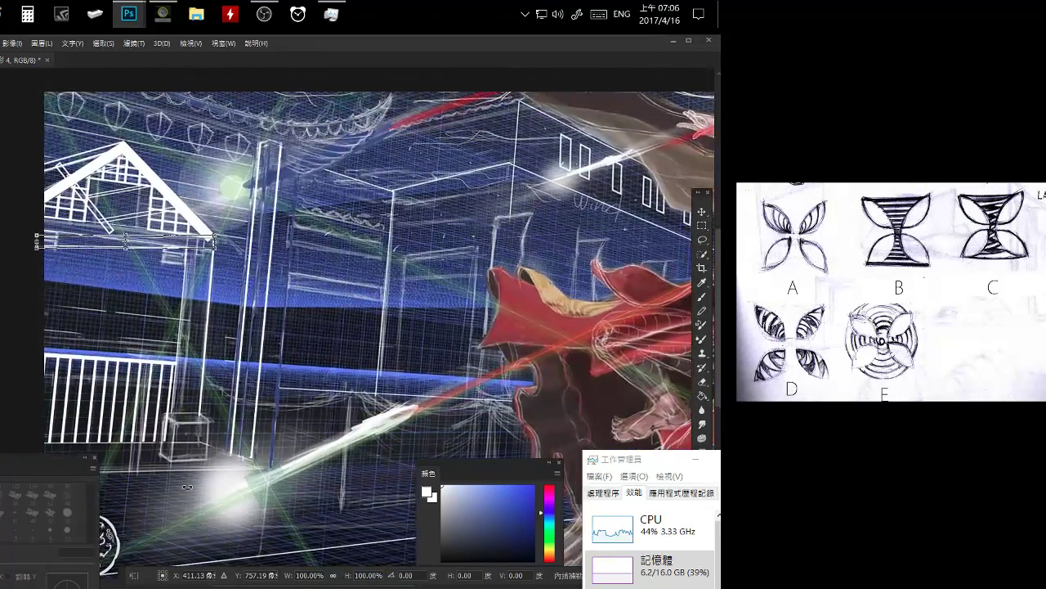
left_click_drag(167, 581, 132, 472)
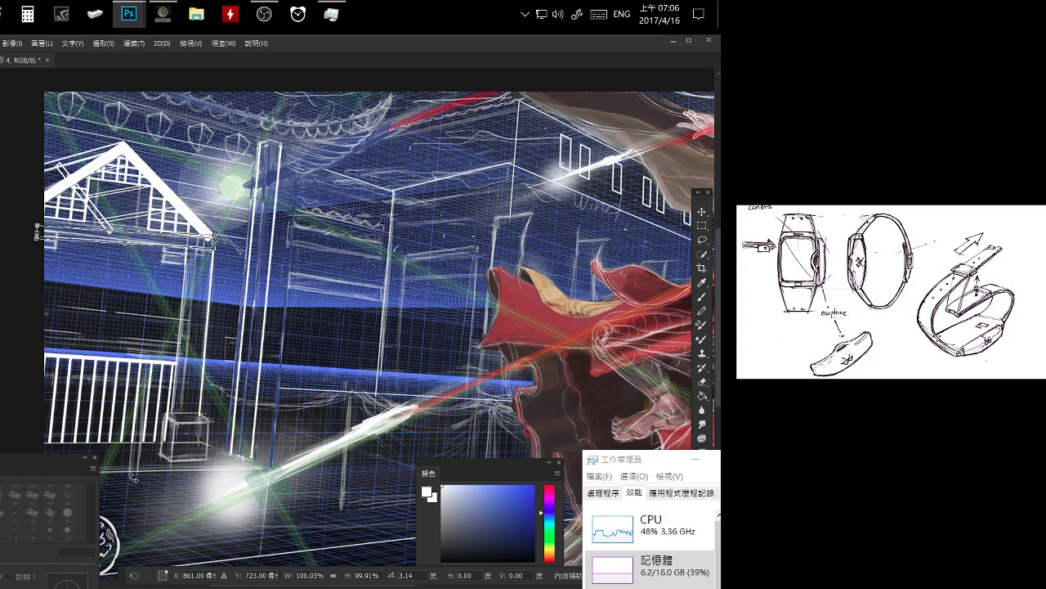
key("Return")
Dismiss the Brush tool's warning and return to the Rectangle tool.
key("b")
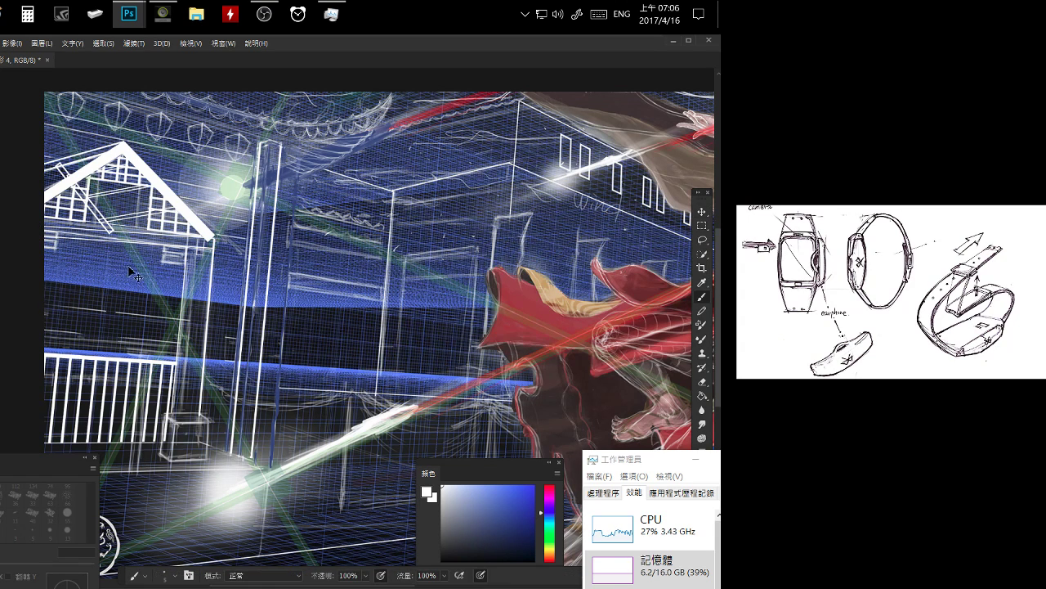
left_click(112, 295)
key("Escape")
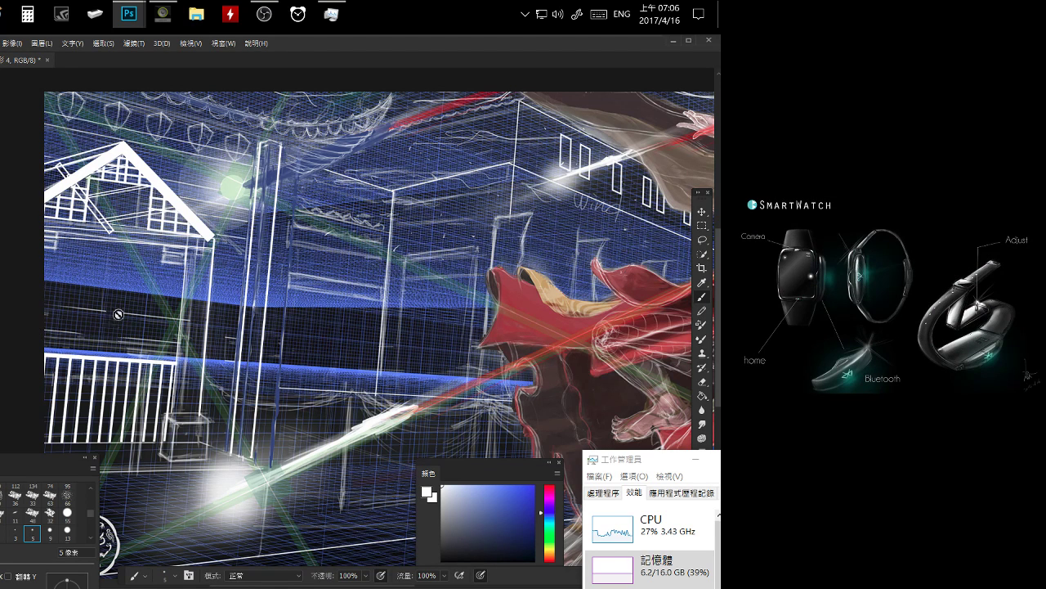
key("u")
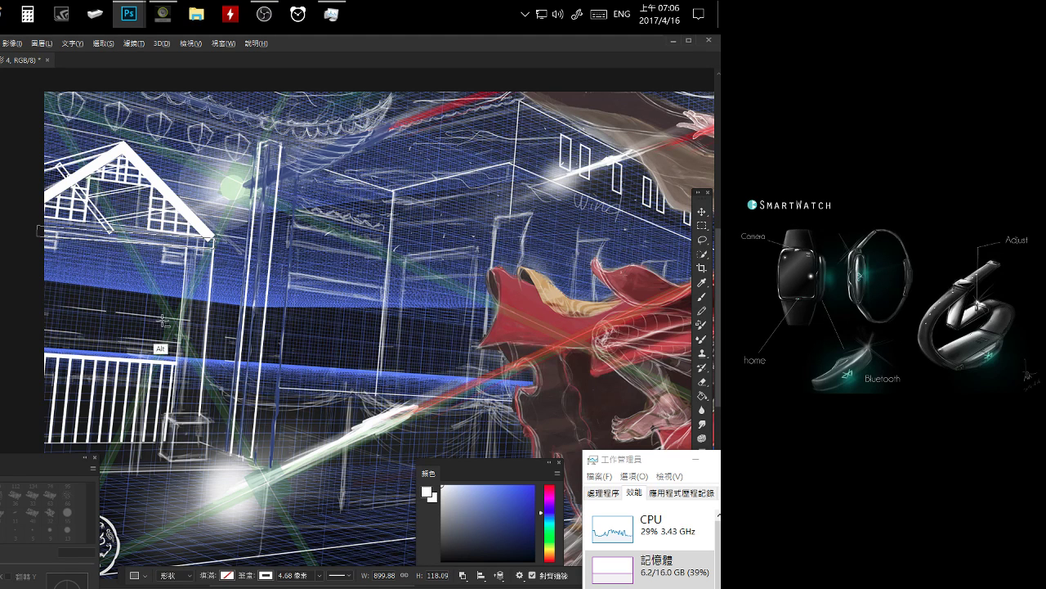
Duplicate the white line layer and rotate the copy about -96° upright onto the left wall.
key("alt+v")
key("Escape")
key("v")
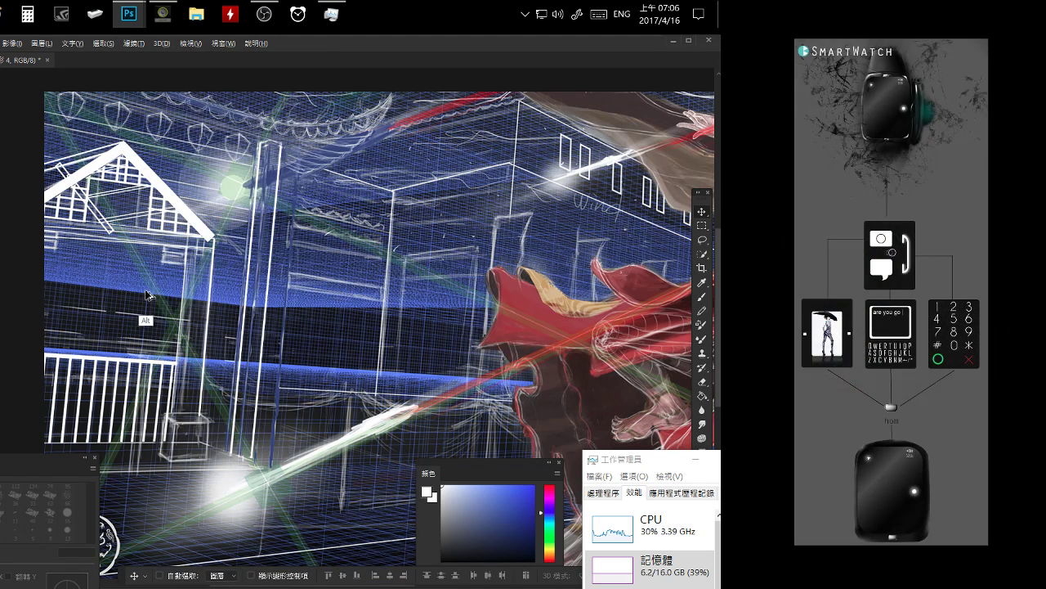
key("ctrl+j")
key("u")
mouse_move(245, 296)
left_mouse_down()
mouse_move(223, 235)
mouse_move(211, 243)
left_mouse_up()
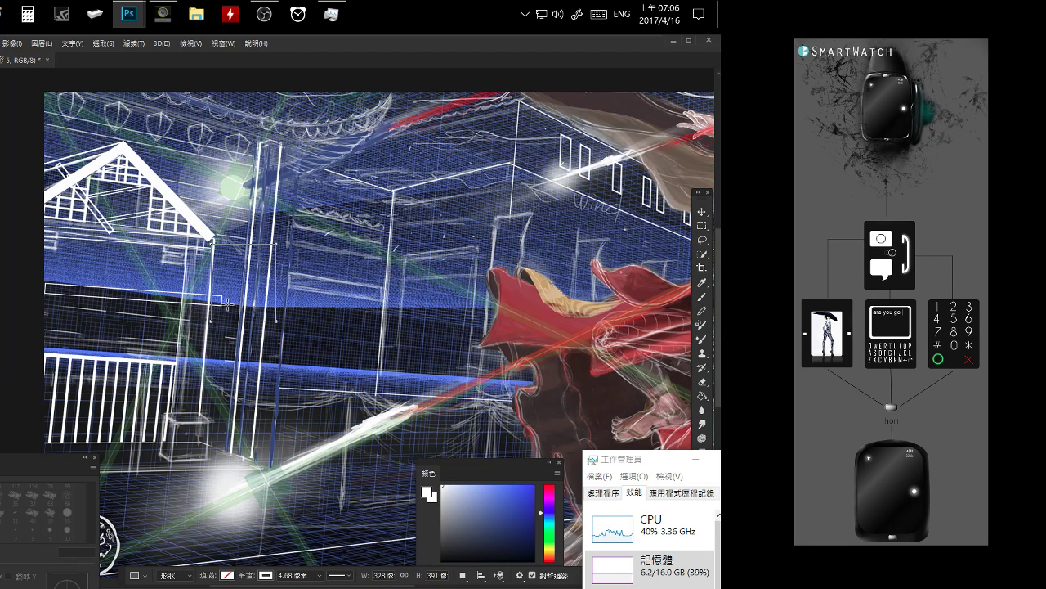
key("ctrl+z")
key("ctrl+t")
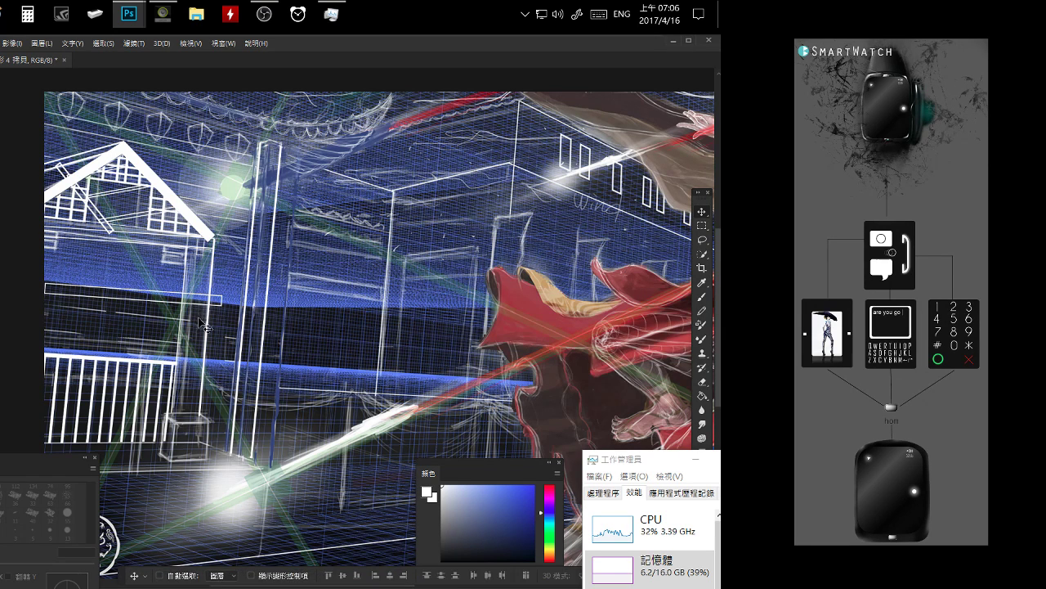
mouse_move(214, 337)
left_mouse_down()
mouse_move(241, 266)
mouse_move(65, 291)
left_mouse_up()
key("Return")
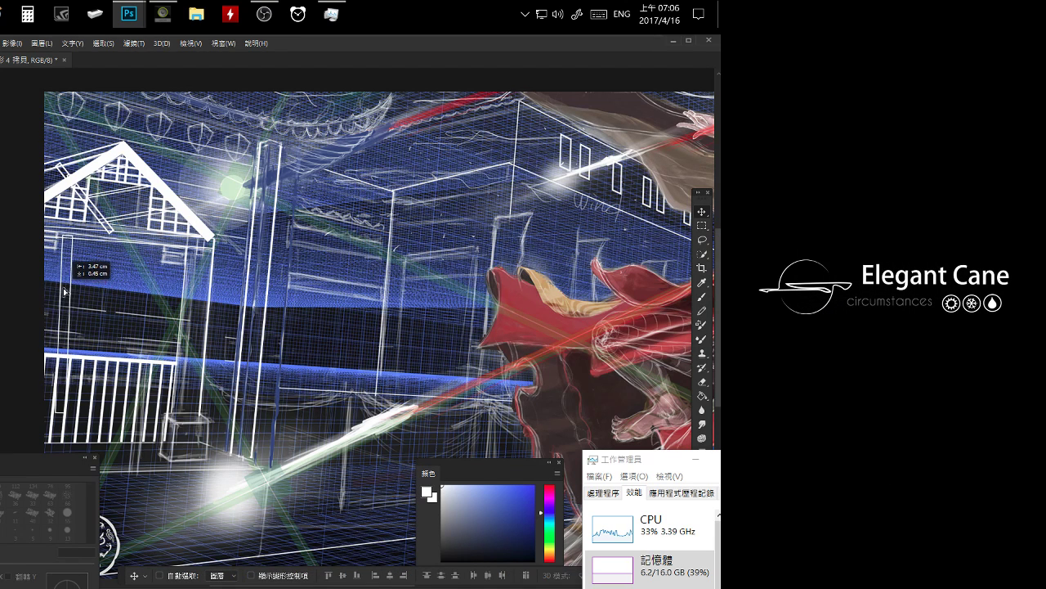
Tilt and slightly enlarge the tall white line, then nudge it up along the wall.
key("ctrl+t")
left_click_drag(155, 328, 150, 338)
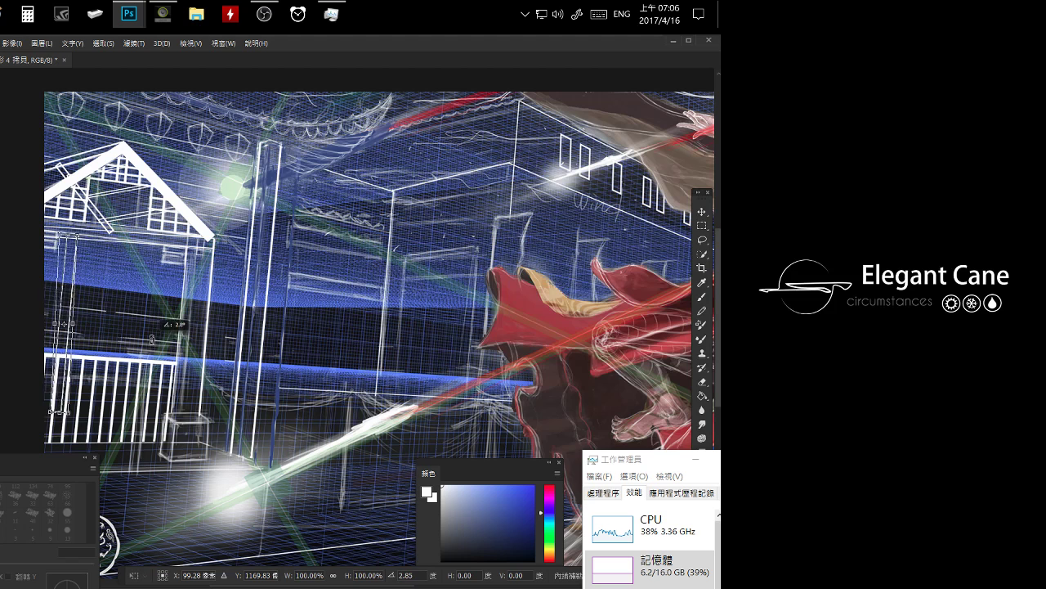
left_click_drag(64, 415, 84, 426)
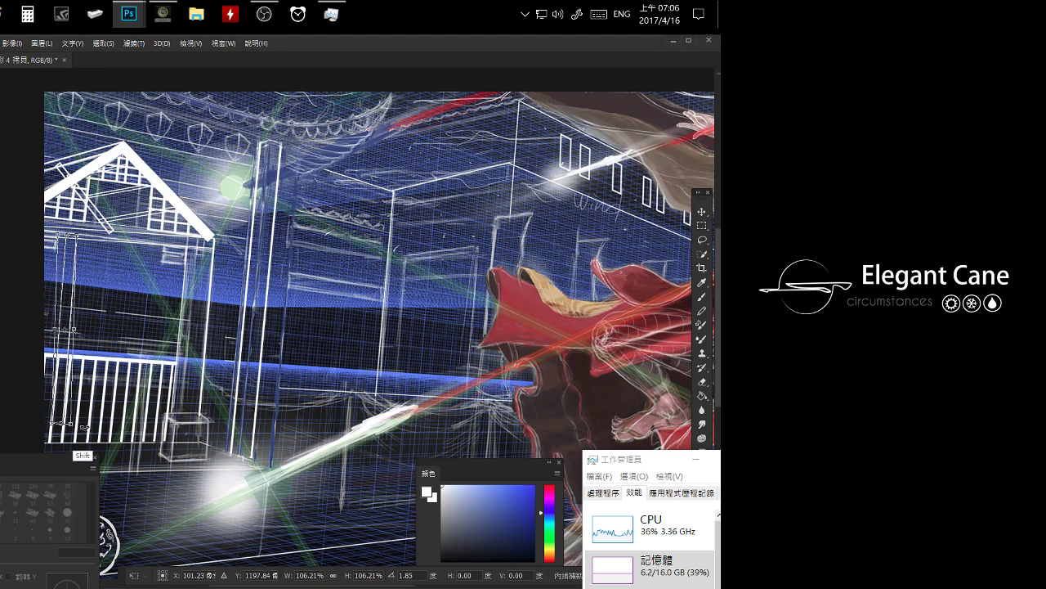
left_click(161, 576)
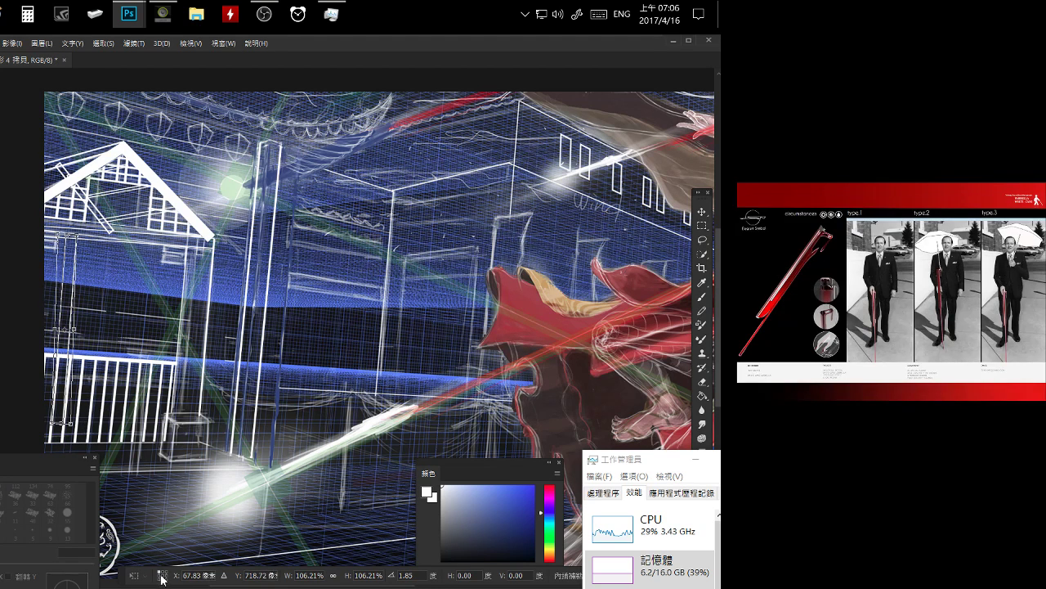
left_click_drag(163, 489, 171, 490)
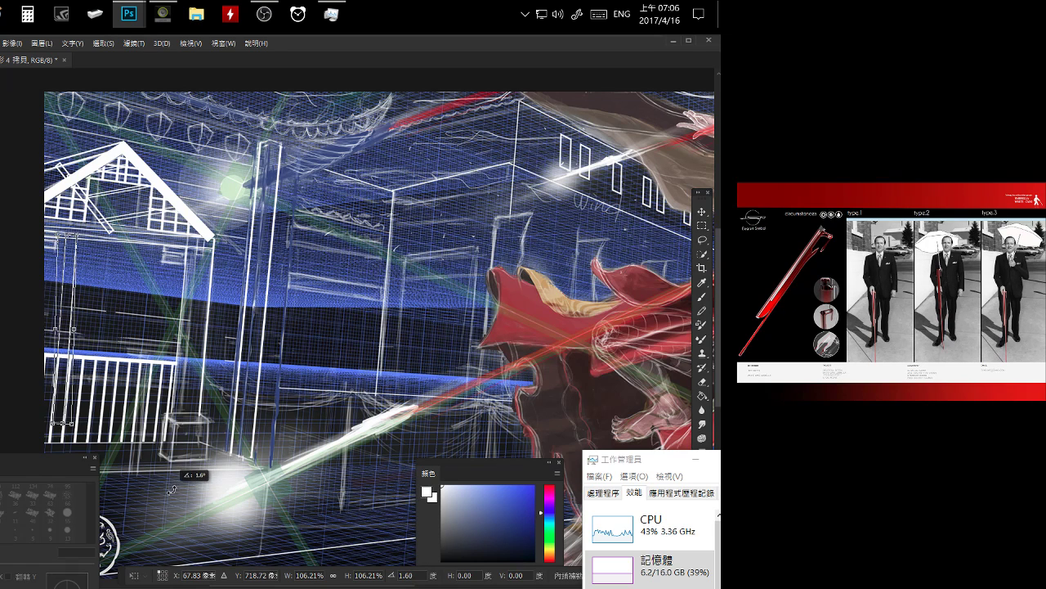
key("Return")
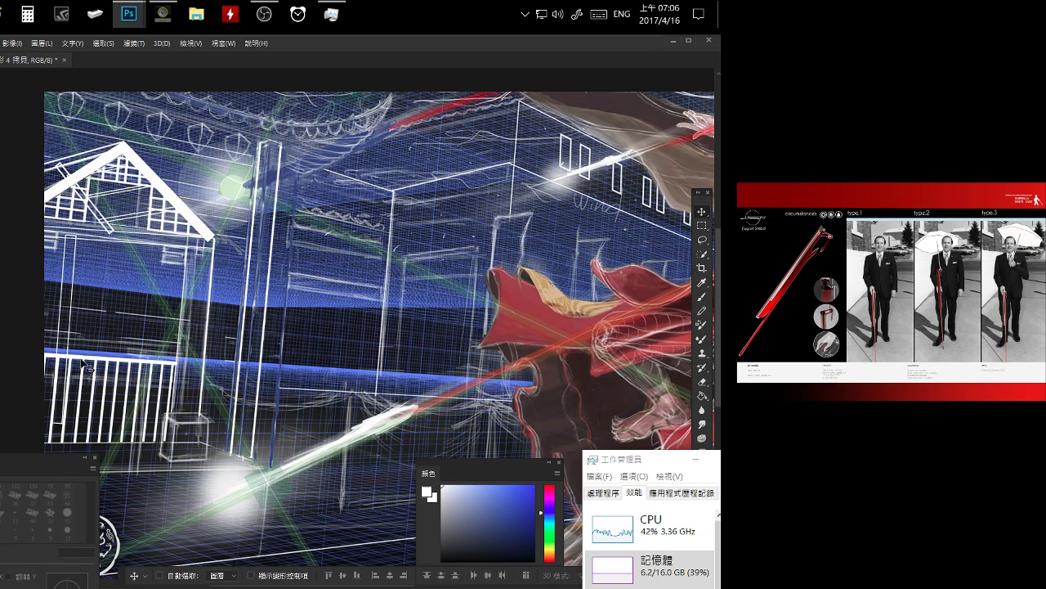
key("Right")
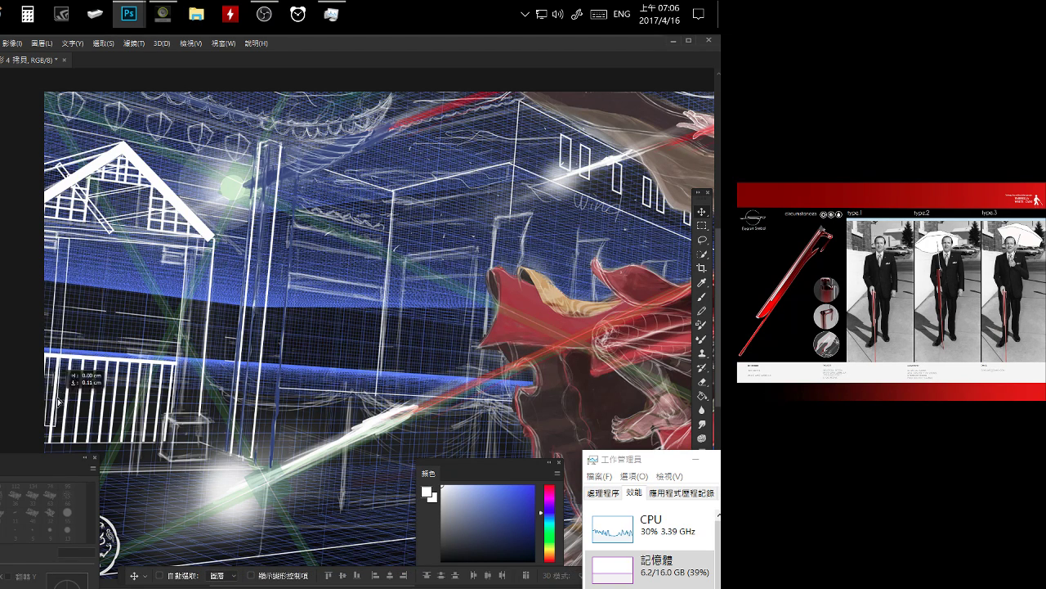
left_click_drag(59, 400, 80, 378)
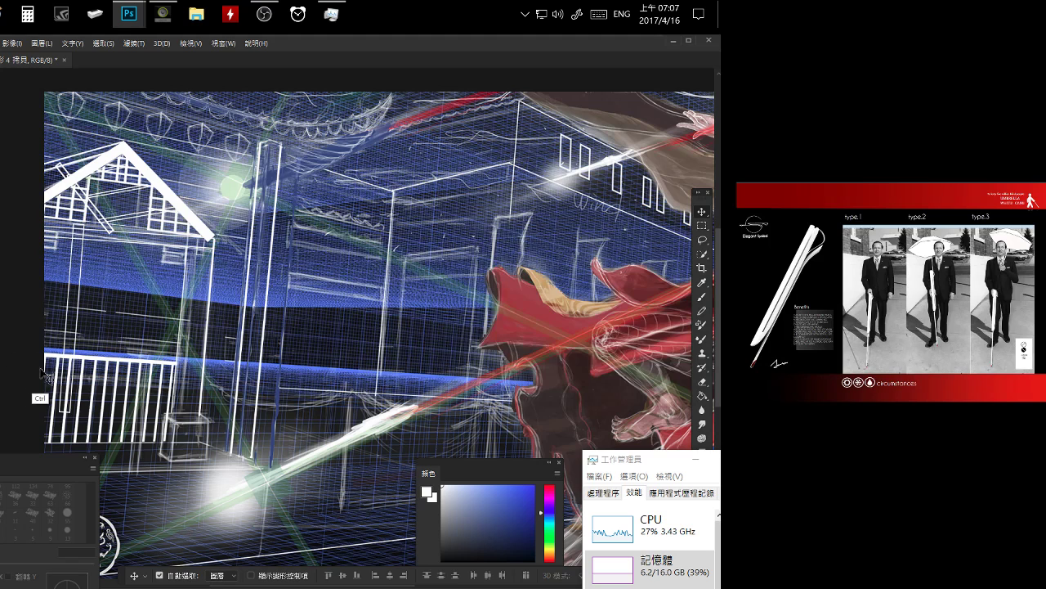
Resize and stretch the white line so it runs along the wall.
key("ctrl+t")
left_click_drag(83, 413, 95, 429)
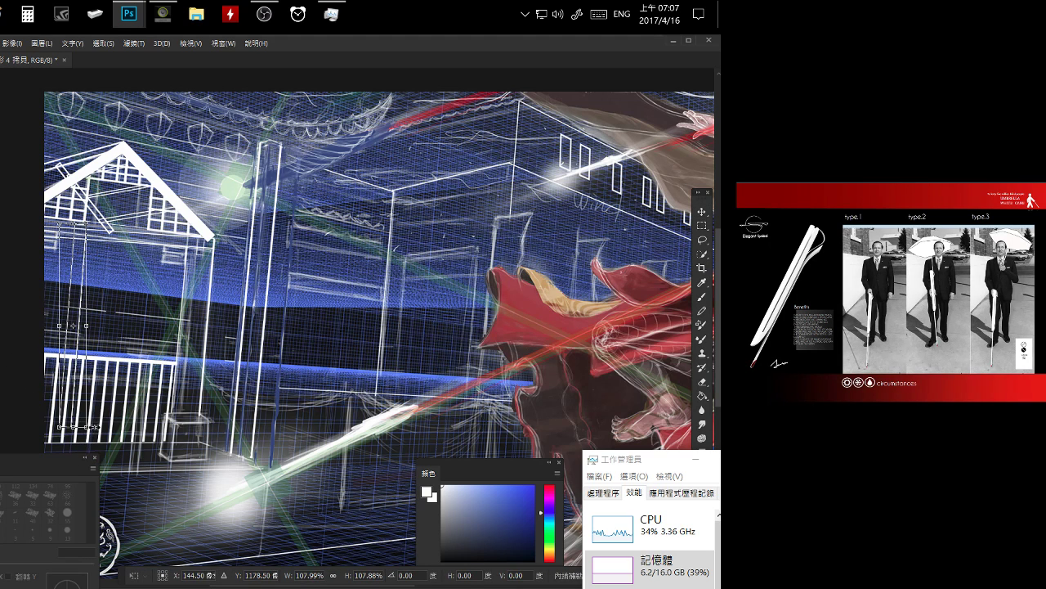
key("Return")
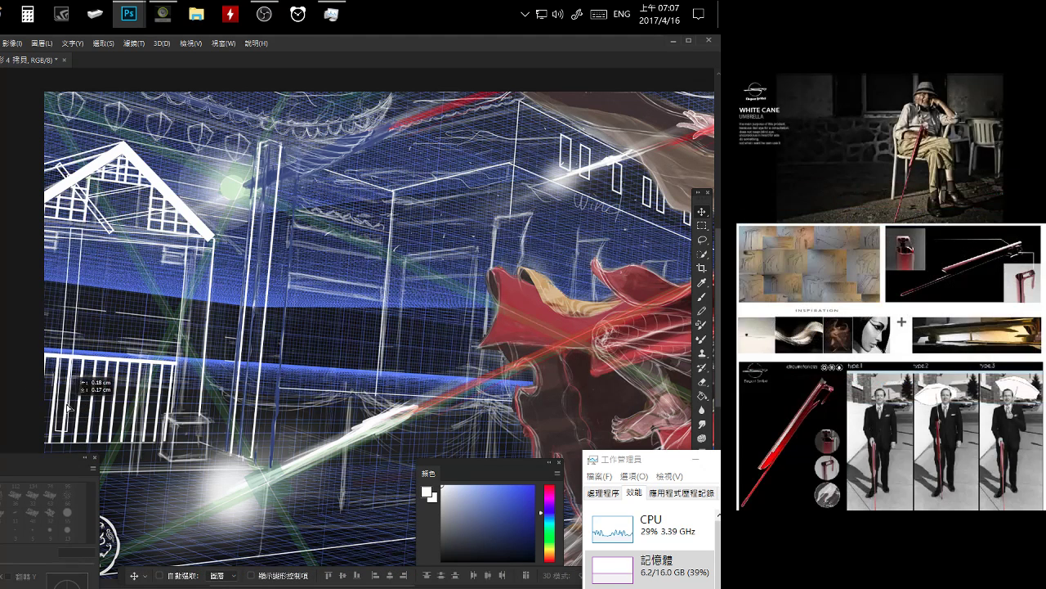
key("ctrl+t")
left_click_drag(82, 330, 107, 330)
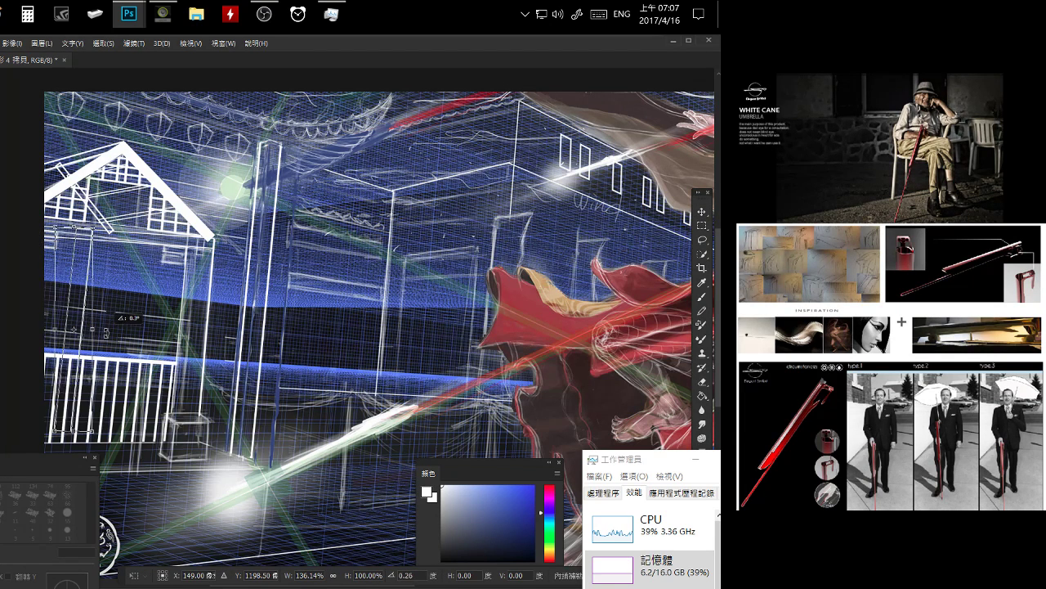
key("Return")
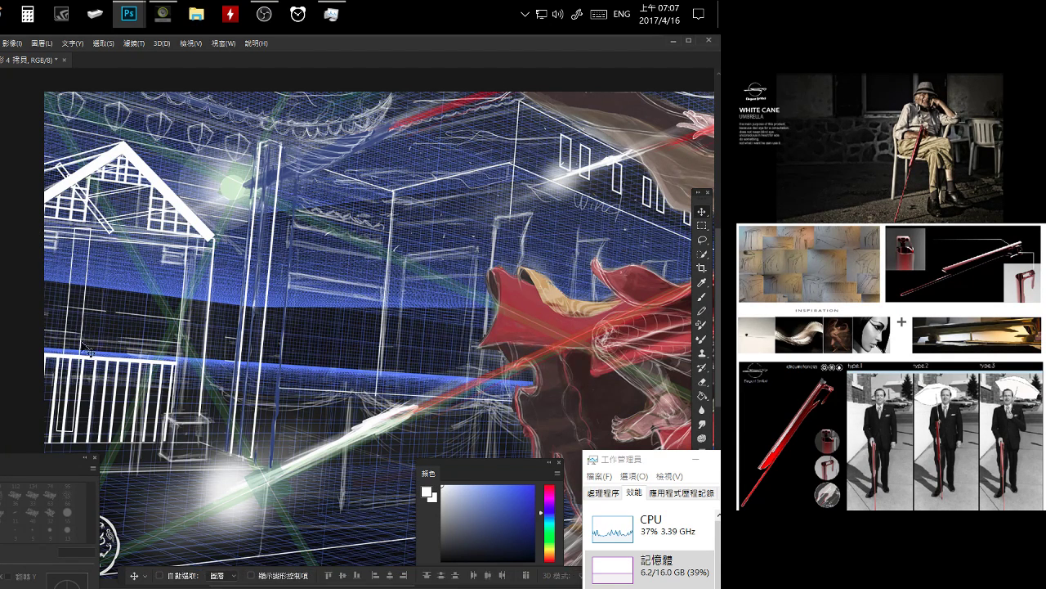
Rotate the small wall line about -0.93° and nudge it into place.
key("ctrl+t")
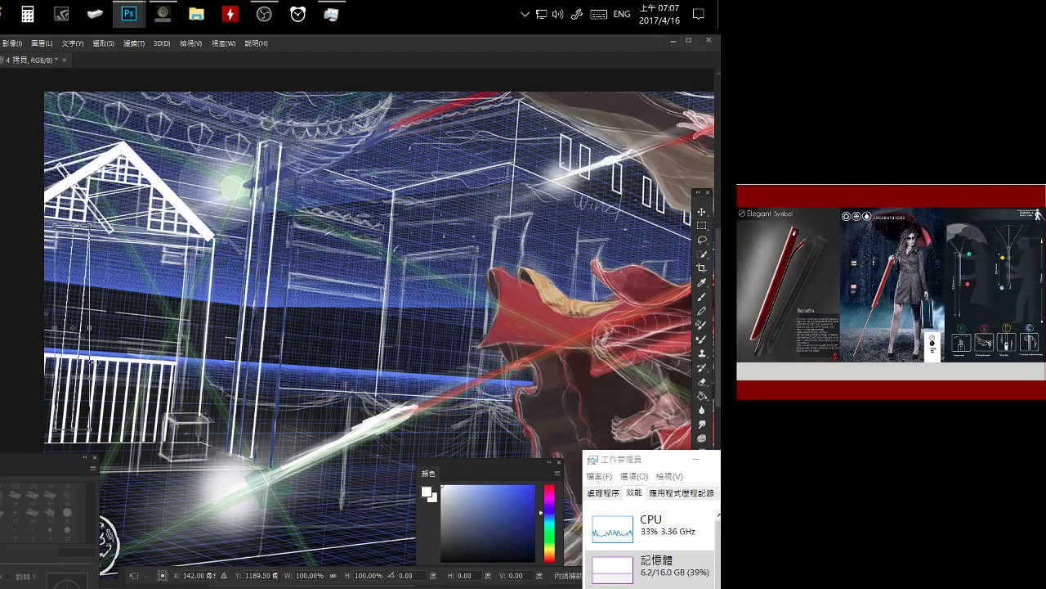
left_click_drag(157, 490, 150, 487)
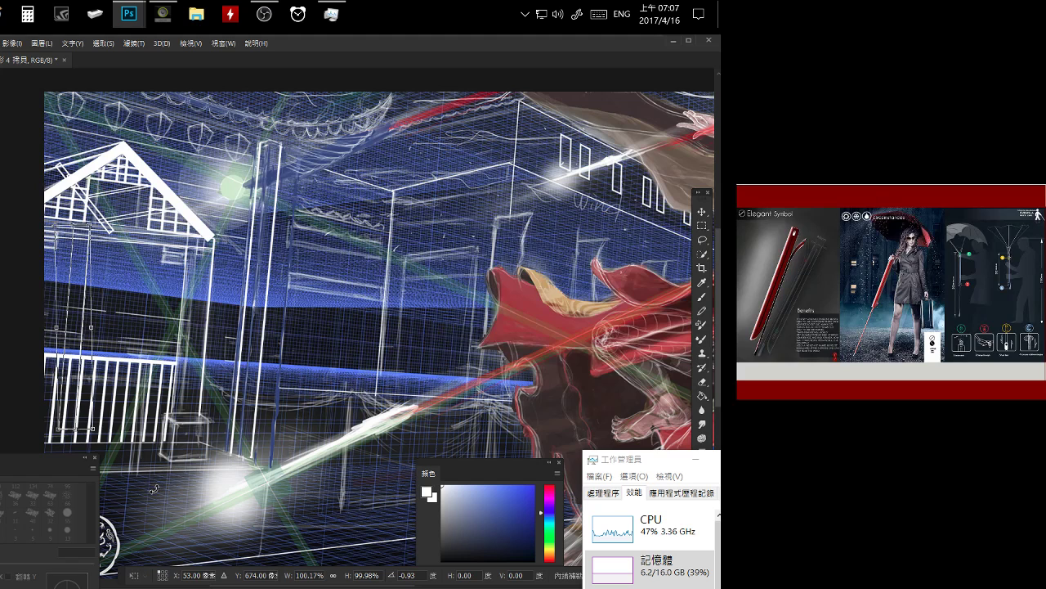
key("Return")
left_click_drag(84, 413, 70, 415)
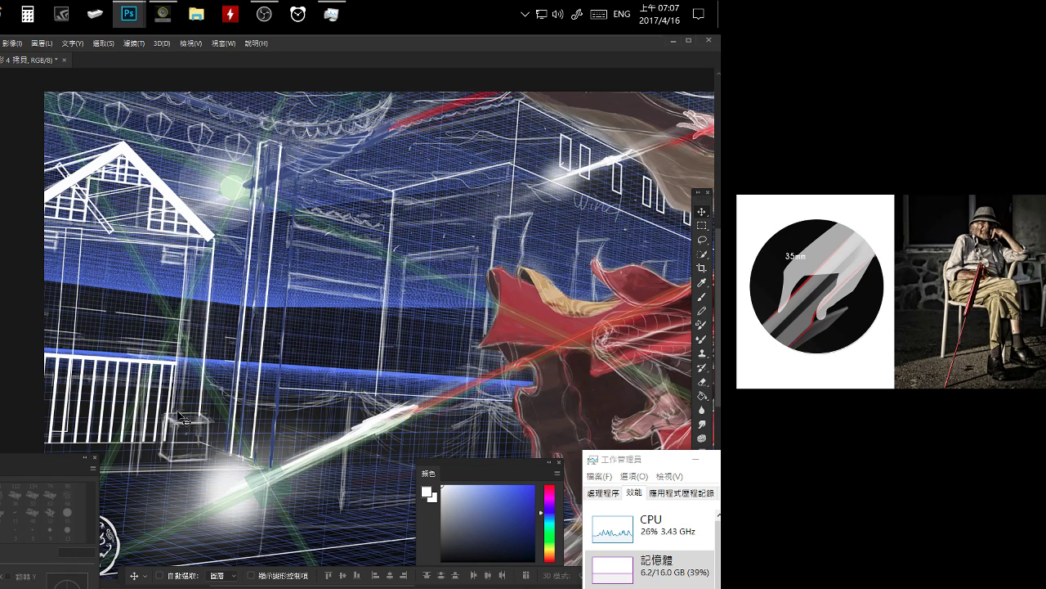
Move the small wireframe box onto the ground and pull its top-left corner in for perspective.
key("u")
mouse_move(163, 399)
left_mouse_down()
mouse_move(204, 434)
mouse_move(190, 450)
left_mouse_up()
key("v")
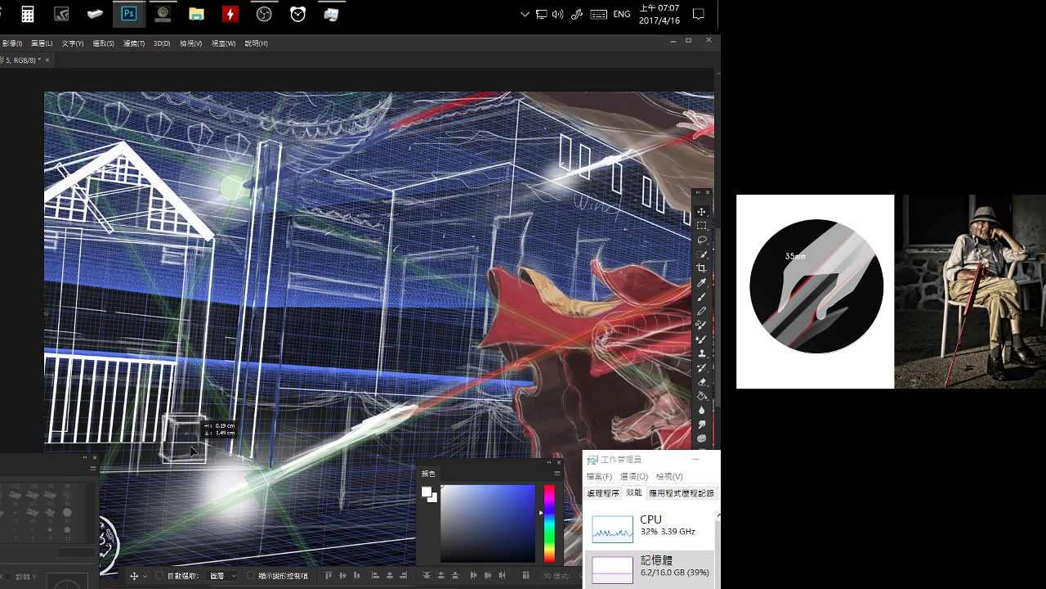
key("ctrl+t")
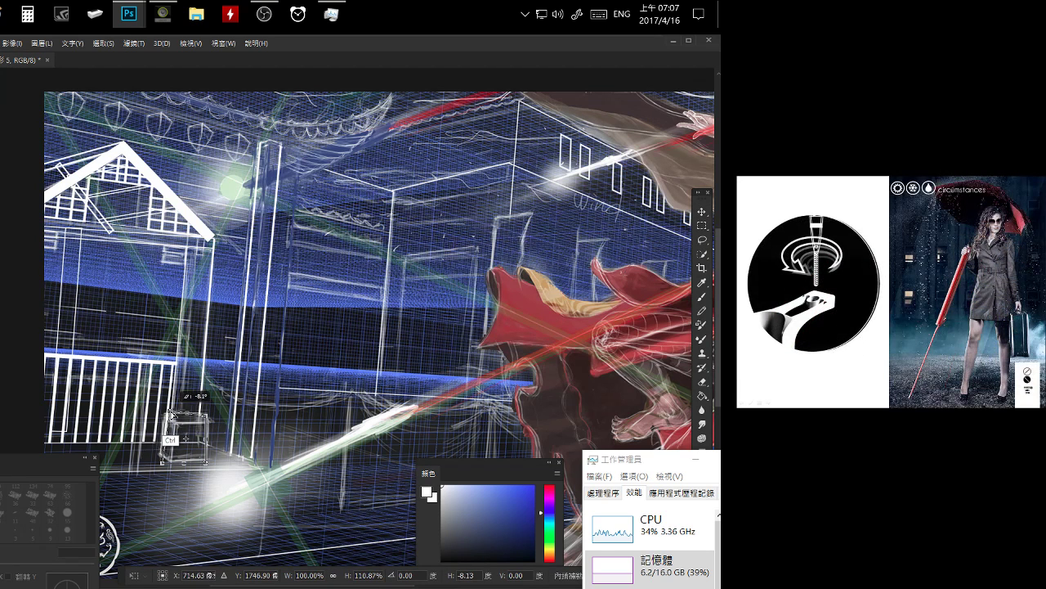
mouse_move(162, 416)
left_mouse_down()
mouse_move(196, 441)
mouse_move(168, 462)
left_mouse_up()
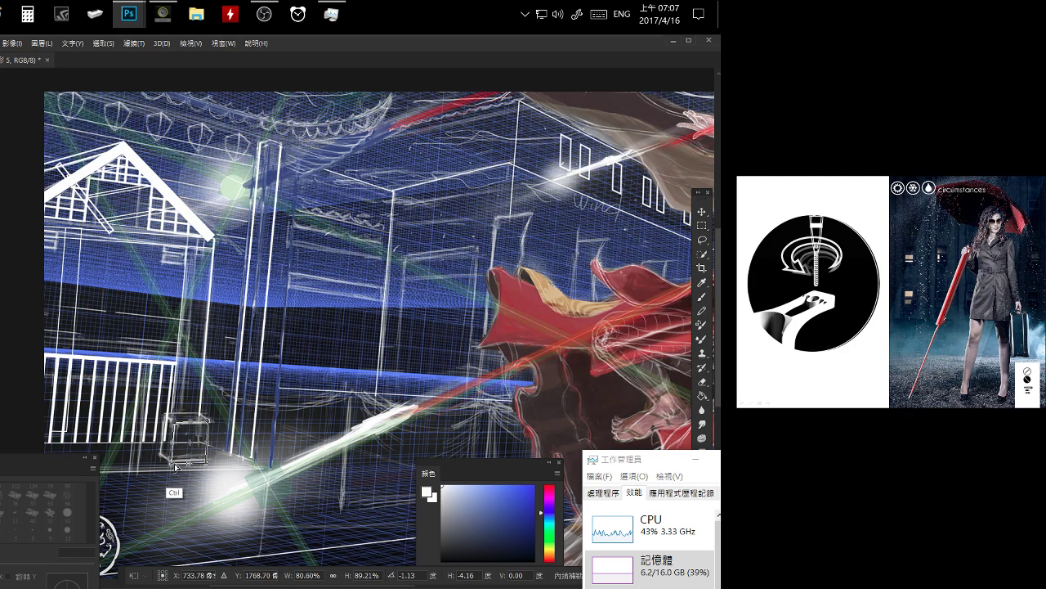
key("Return")
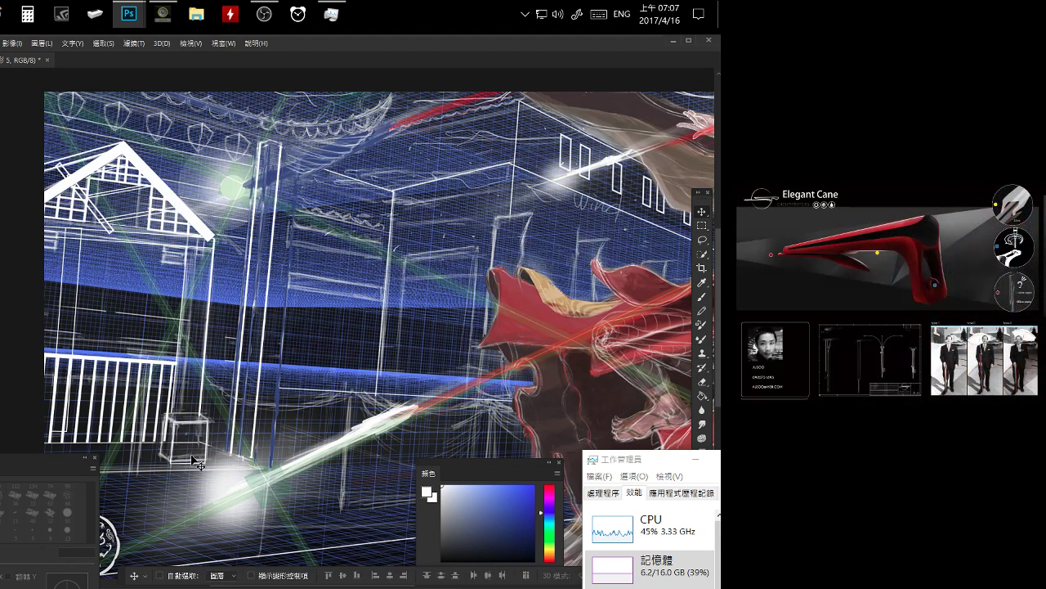
Refine the box's bottom-left and top-right corners to shrink and tilt it slightly.
left_click(194, 450)
key("ctrl+t")
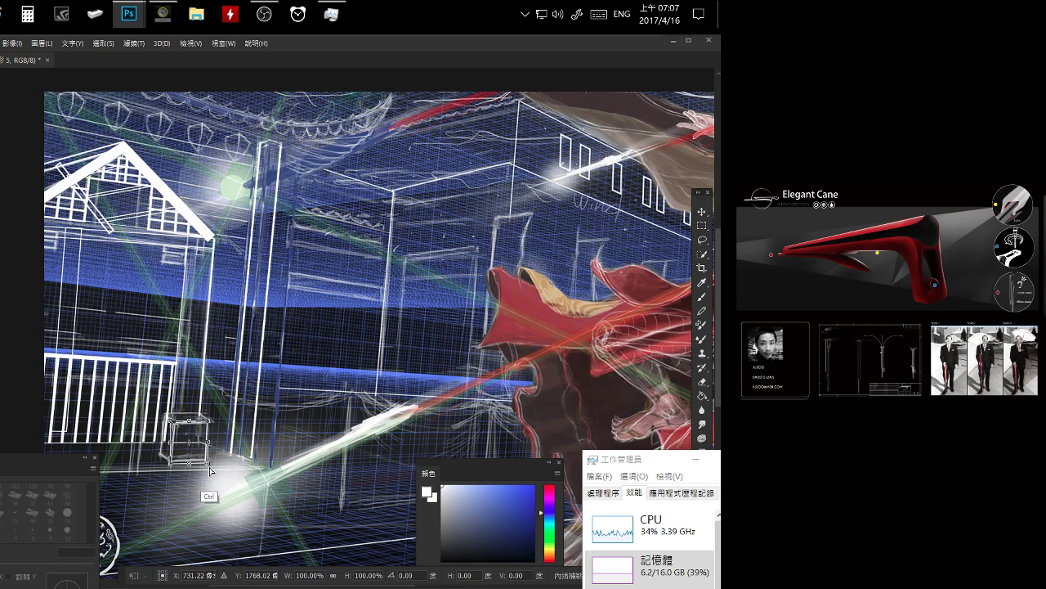
left_click_drag(170, 451, 170, 454)
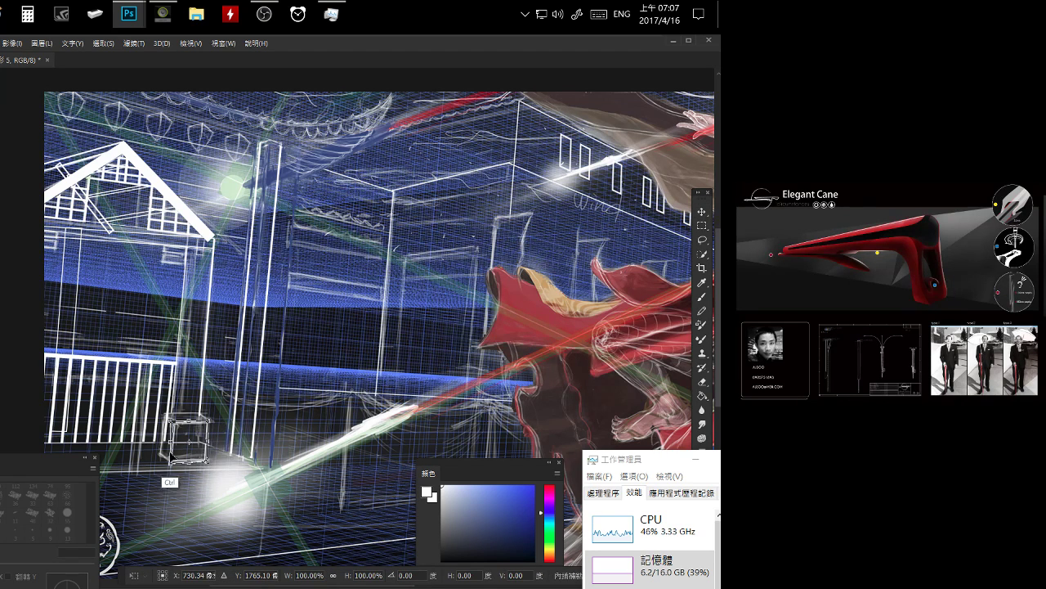
left_click_drag(206, 422, 204, 425)
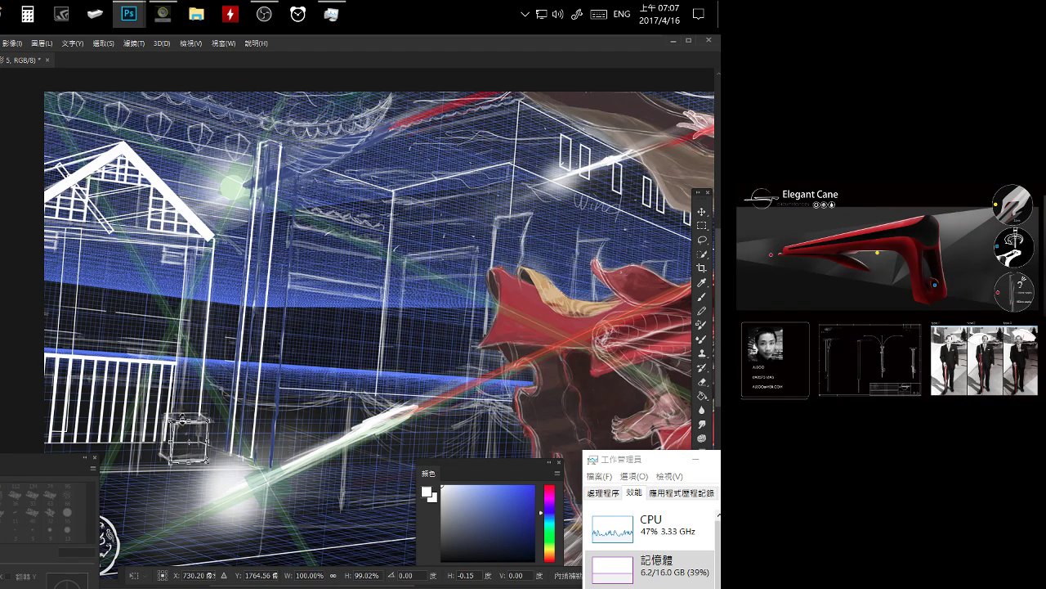
key("Return")
Skew the wireframe box's corners for better perspective, making it slightly shorter.
scroll(193, 330, "up", 5)
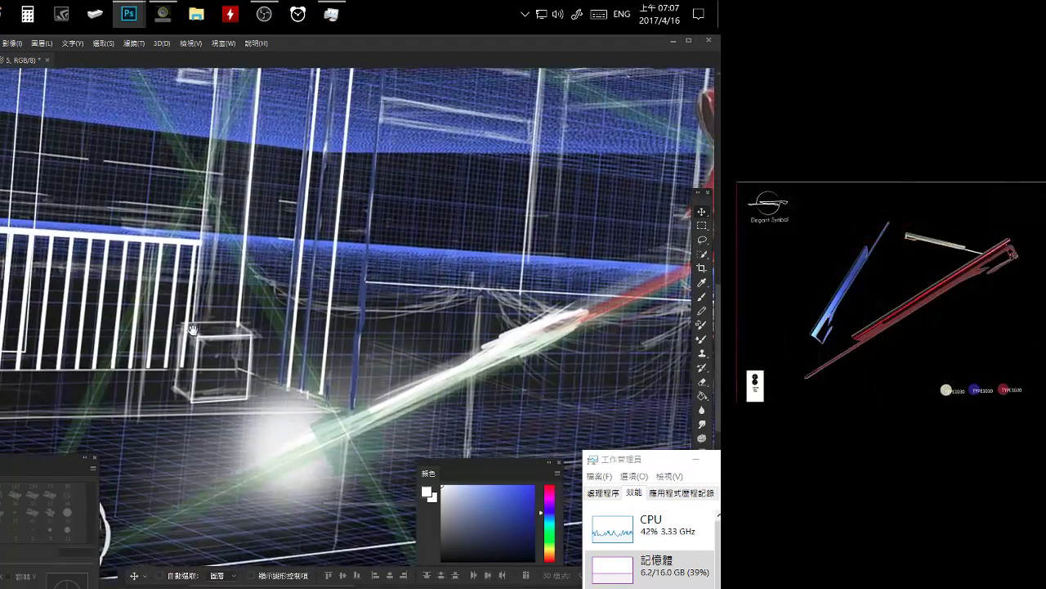
key("ctrl+t")
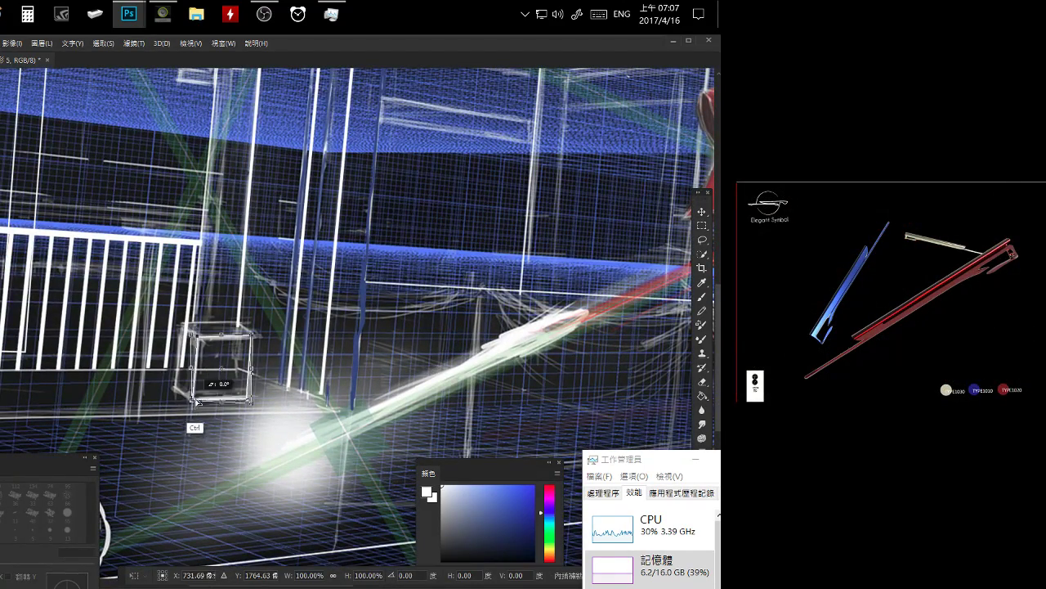
left_click_drag(252, 406, 251, 400)
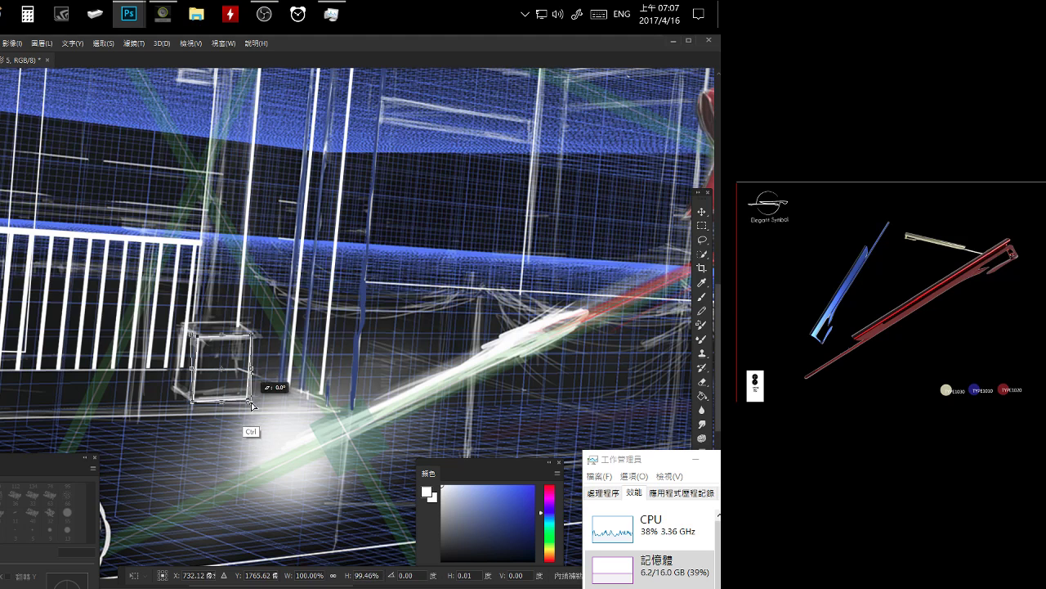
left_click_drag(254, 340, 251, 400)
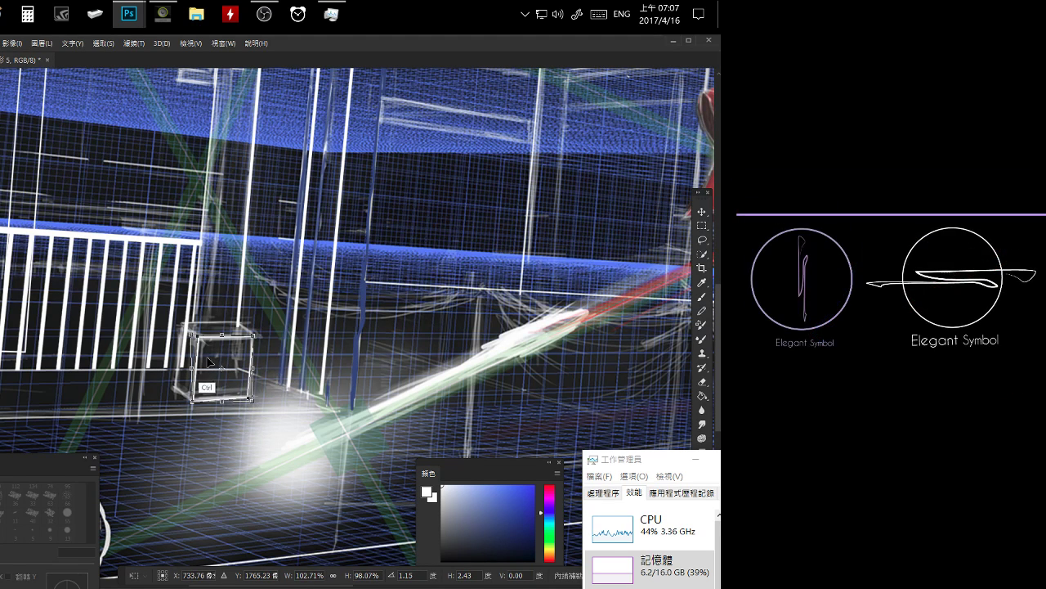
left_click_drag(199, 336, 193, 336)
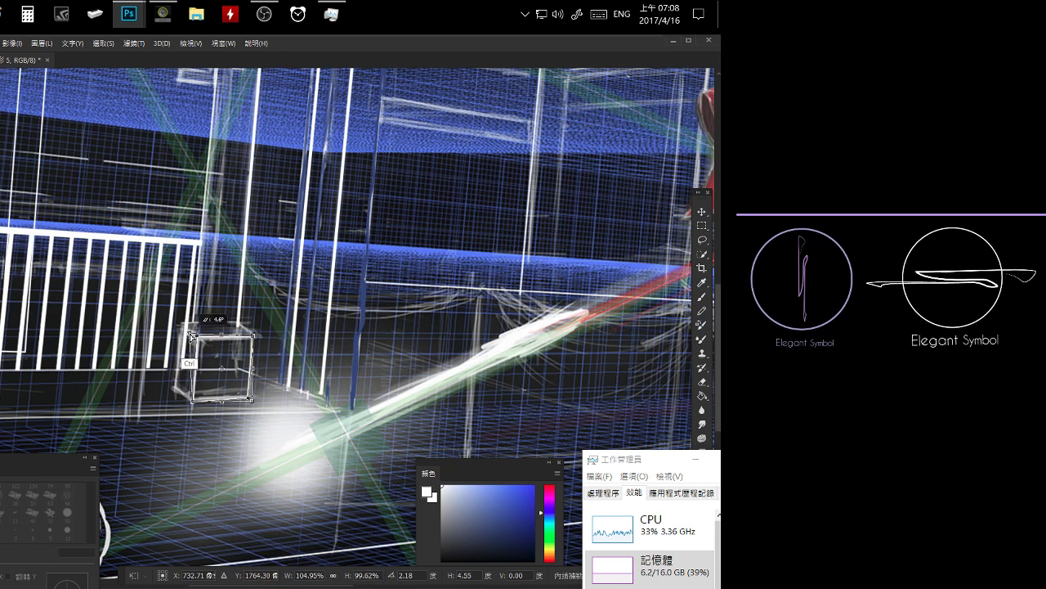
key("Return")
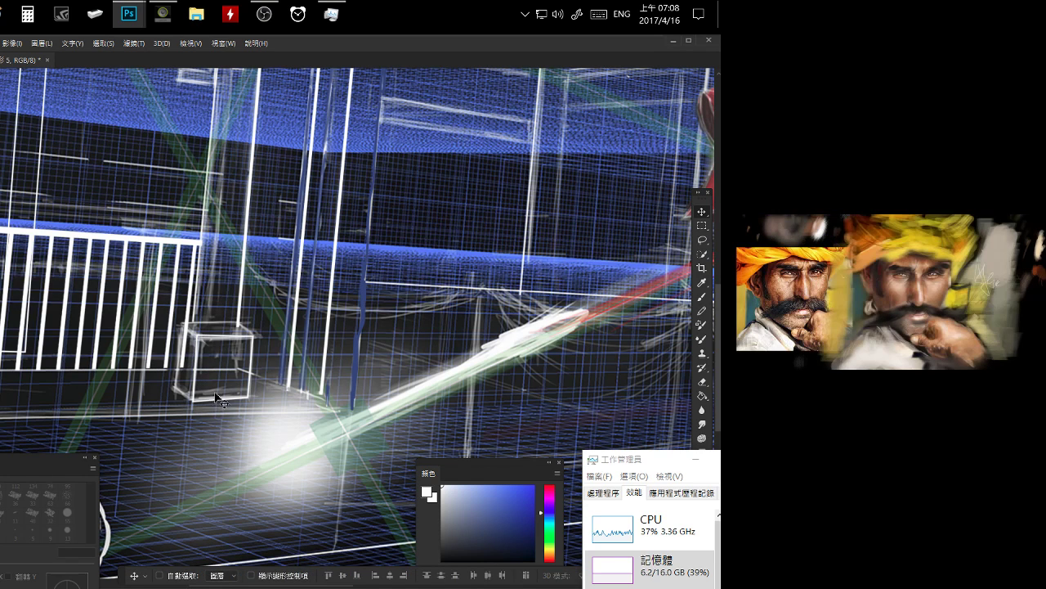
Duplicate the box to the left and distort the copy to about 43.66% width.
left_click_drag(223, 387, 195, 400)
key("ctrl+t")
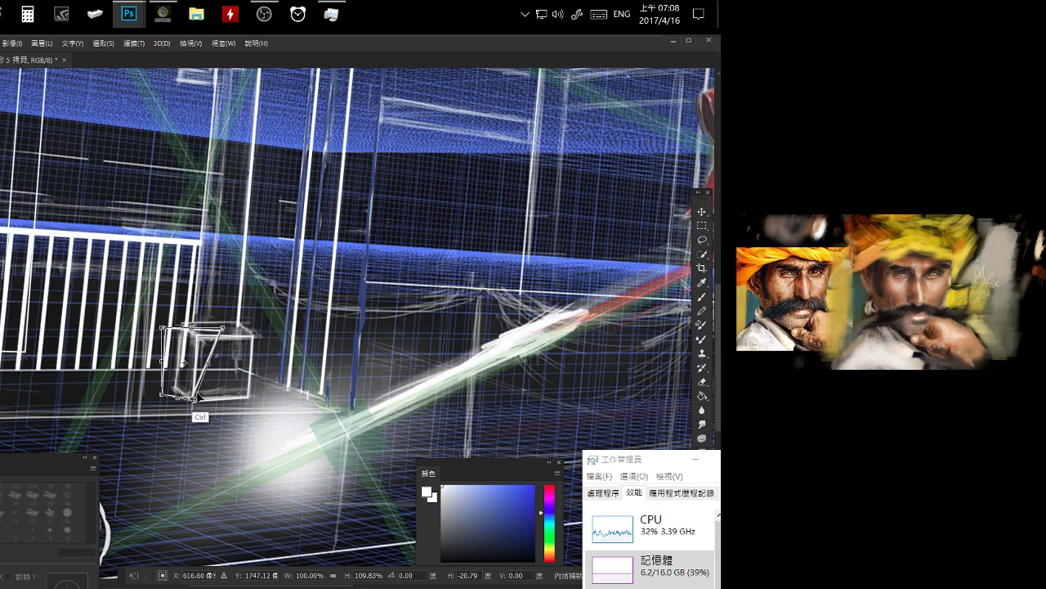
mouse_move(222, 329)
left_mouse_down()
mouse_move(200, 337)
mouse_move(180, 325)
left_mouse_up()
mouse_move(163, 397)
left_mouse_down("ctrl")
mouse_move(194, 409)
mouse_move(191, 400)
left_mouse_up("ctrl")
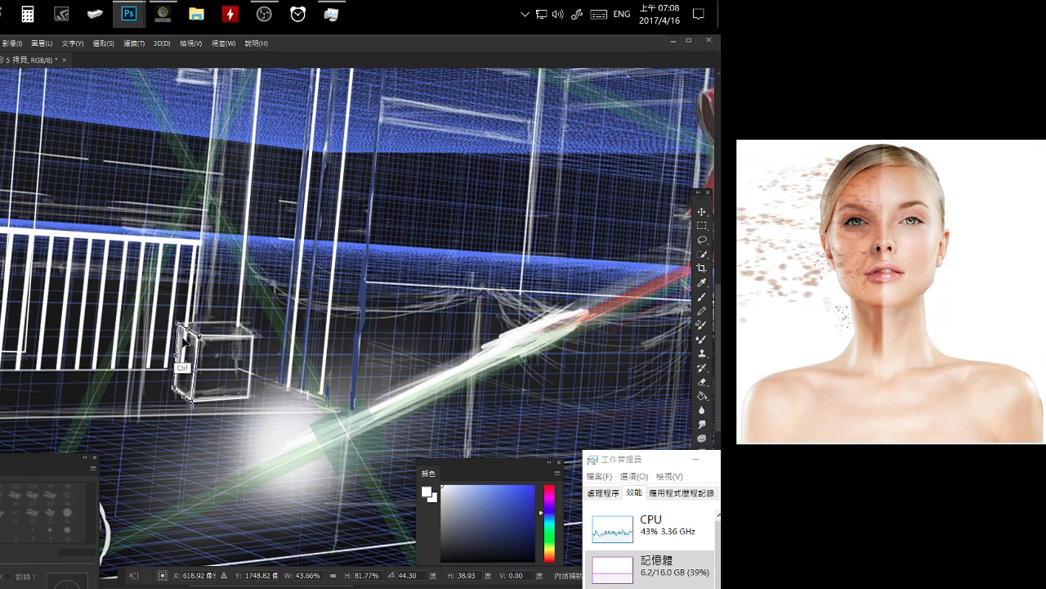
left_click_drag(181, 325, 183, 336, "ctrl")
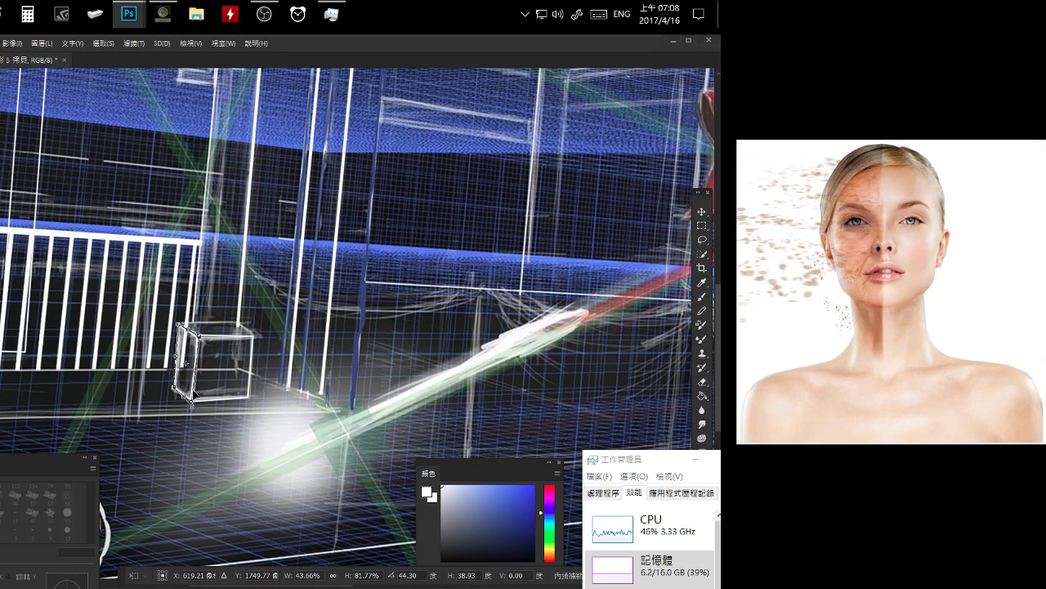
Commit the squeezed copy, then adjust the left face's left-side corners.
key("Return")
left_click_drag(191, 395, 187, 389)
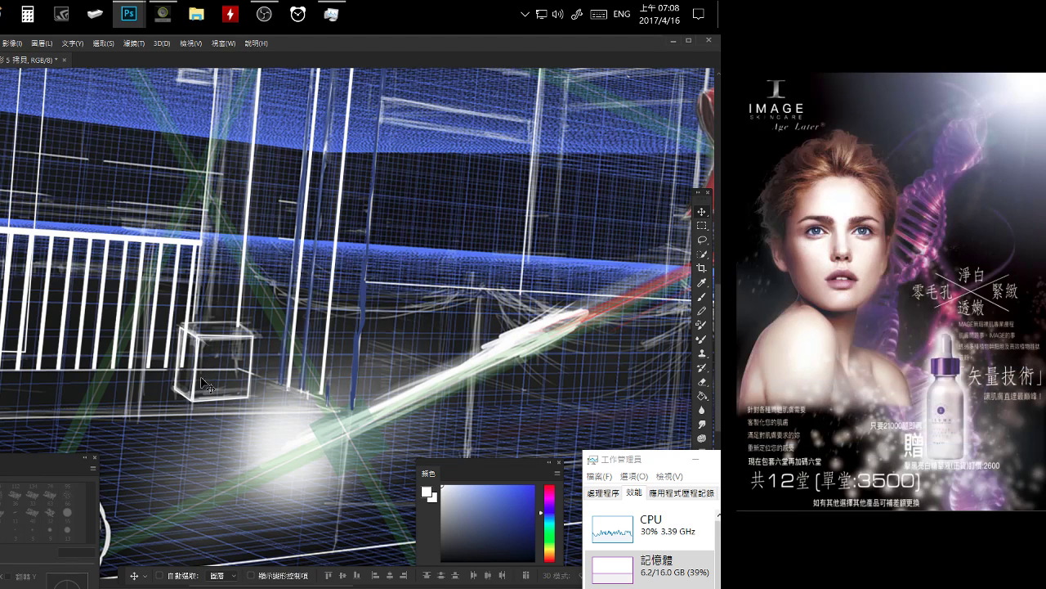
key("ctrl+t")
left_click_drag(176, 327, 179, 327)
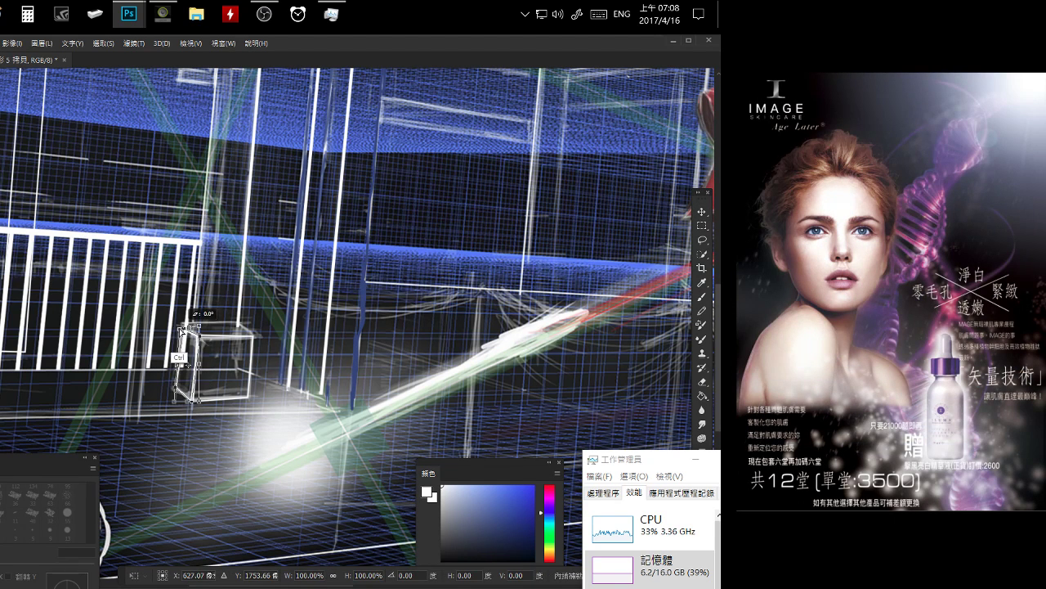
left_click_drag(173, 401, 176, 402)
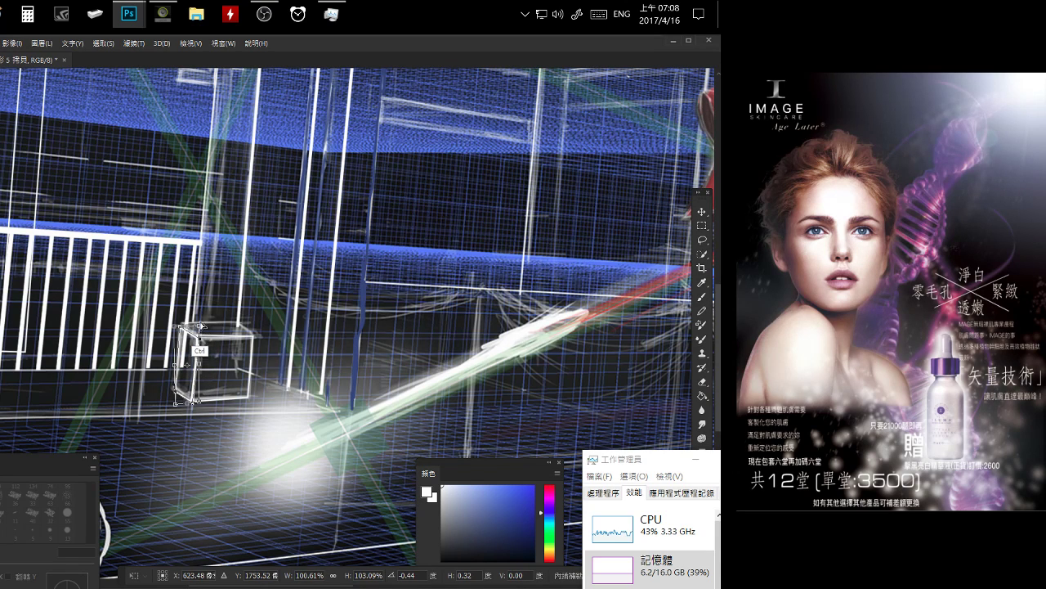
Refine the left face's right-side corners, undoing one tweak, and commit the shape.
left_click_drag(201, 326, 197, 329)
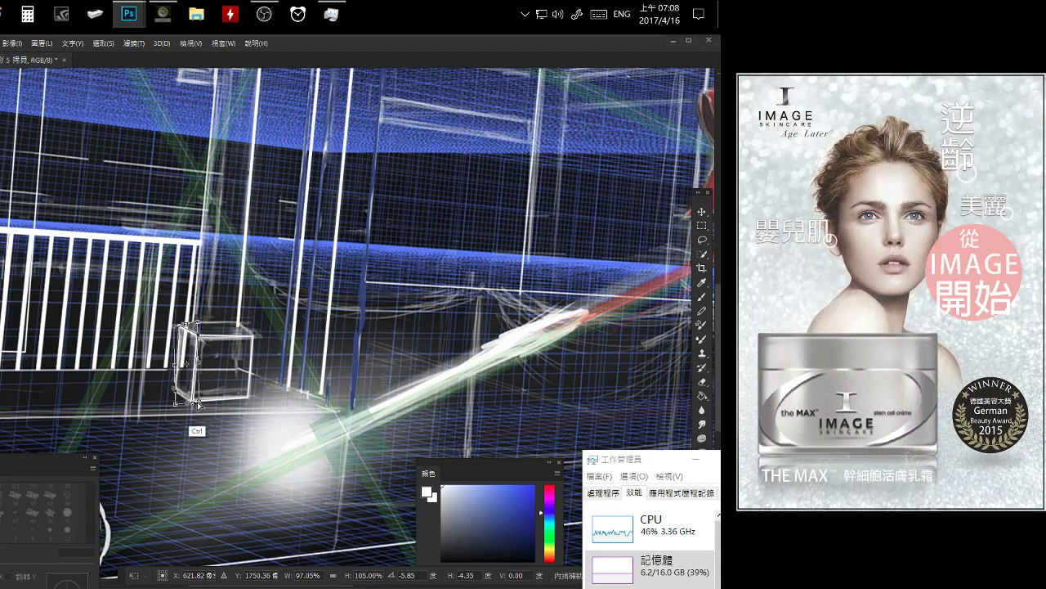
left_click_drag(199, 404, 176, 401)
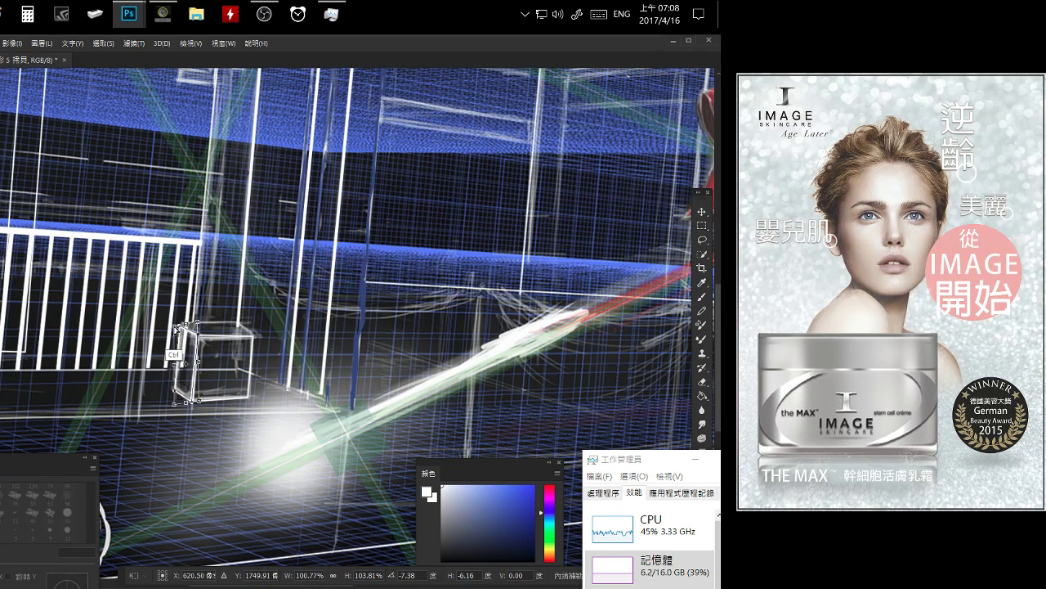
left_click_drag(175, 326, 172, 327)
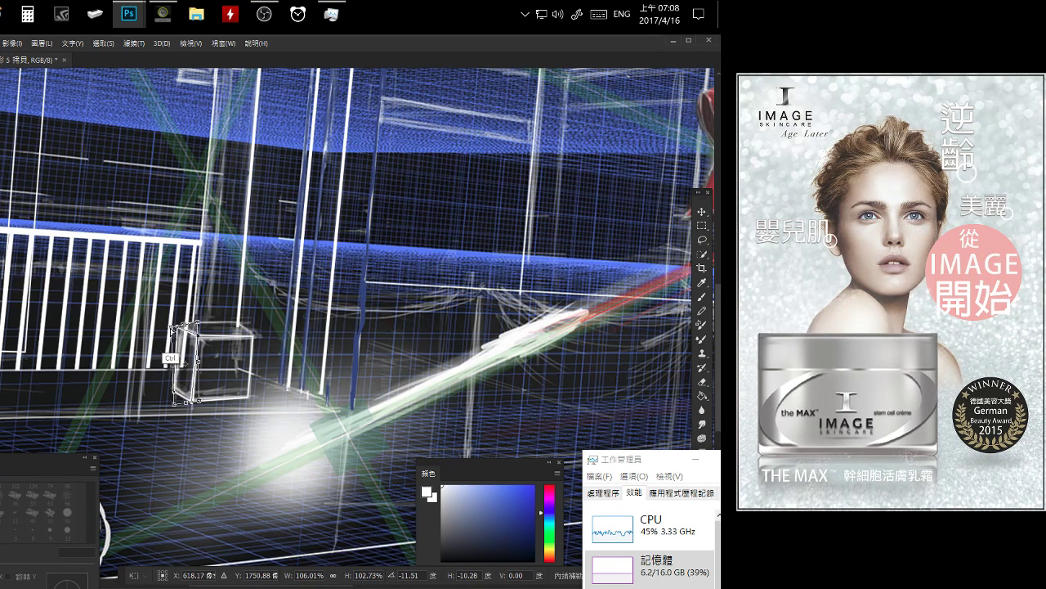
key("ctrl+z")
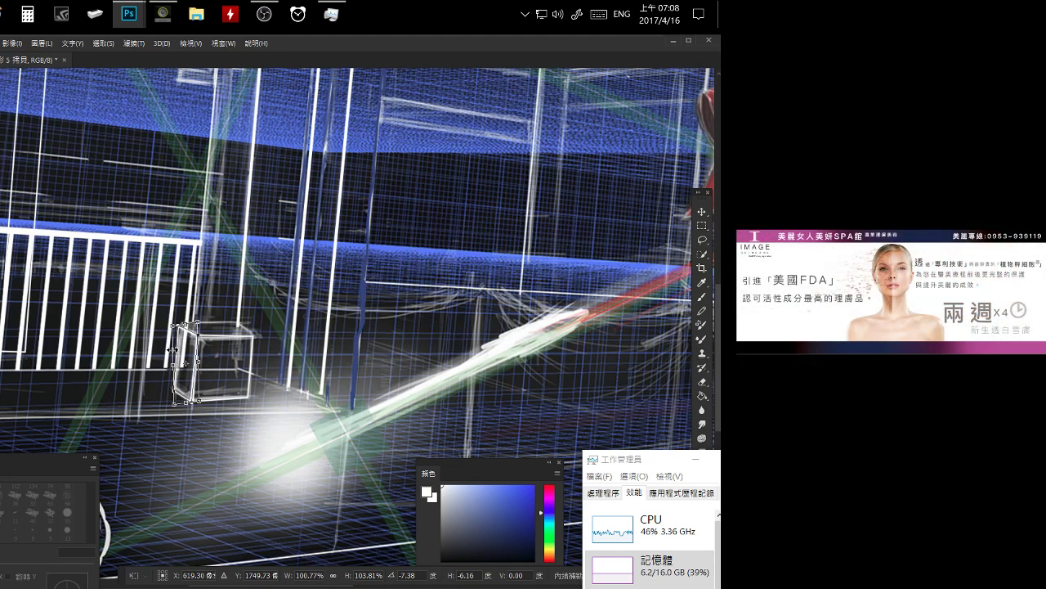
key("Return")
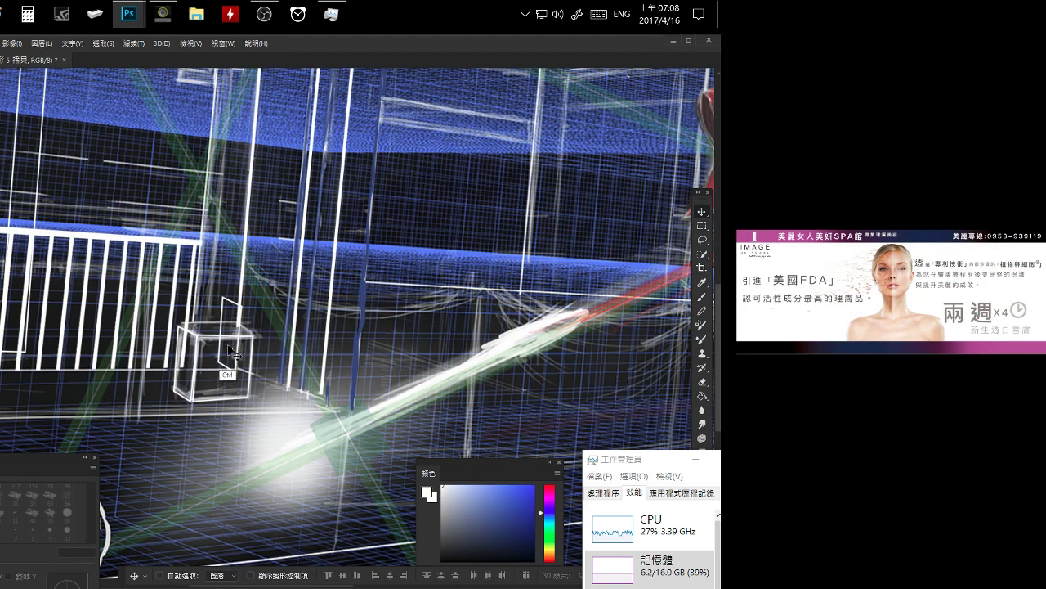
key("ctrl+t")
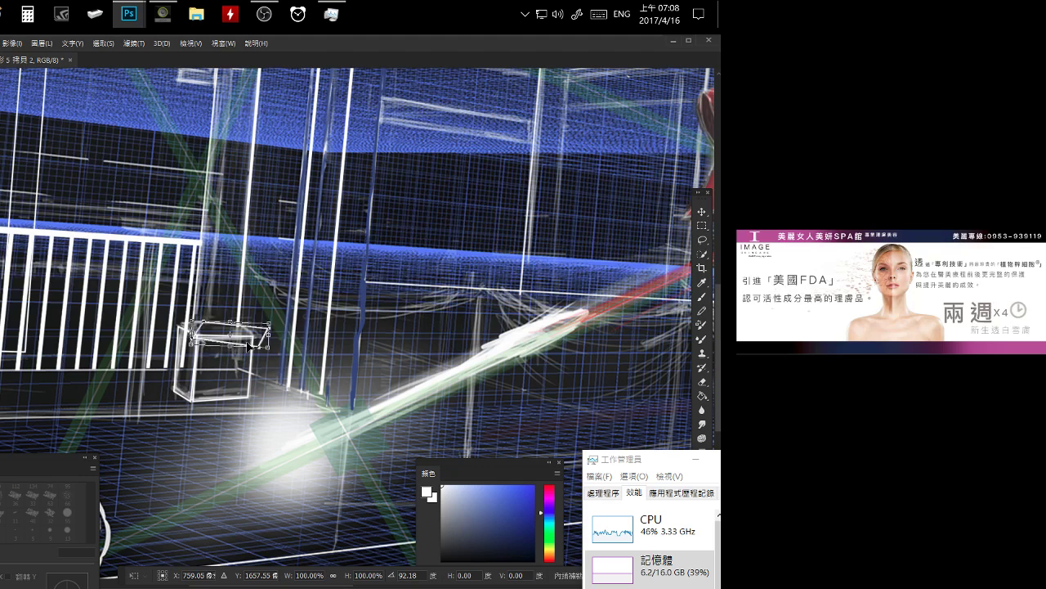